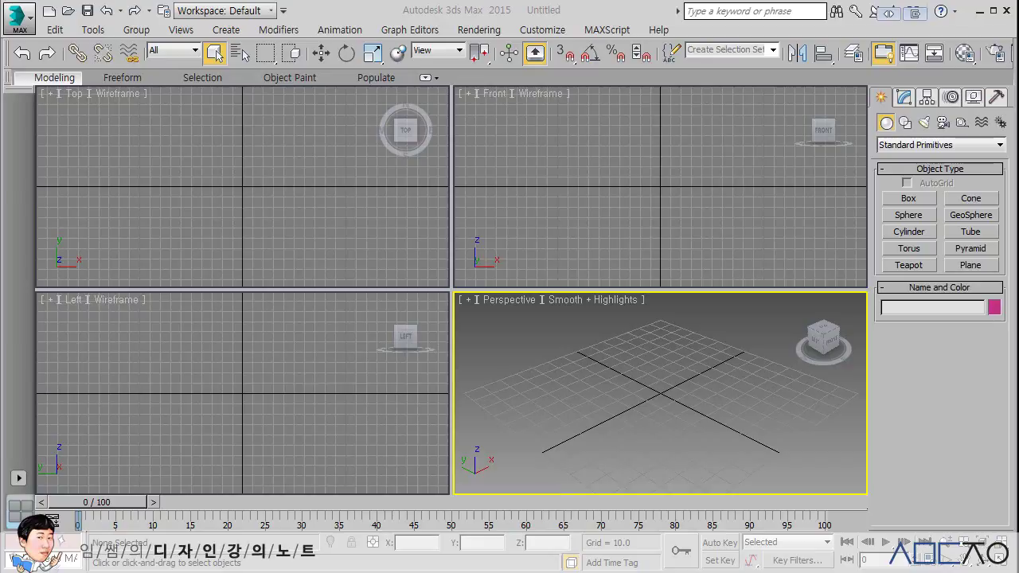
Step: Create a teapot with radius 43.251 by dragging in the Top viewport
click(909, 265)
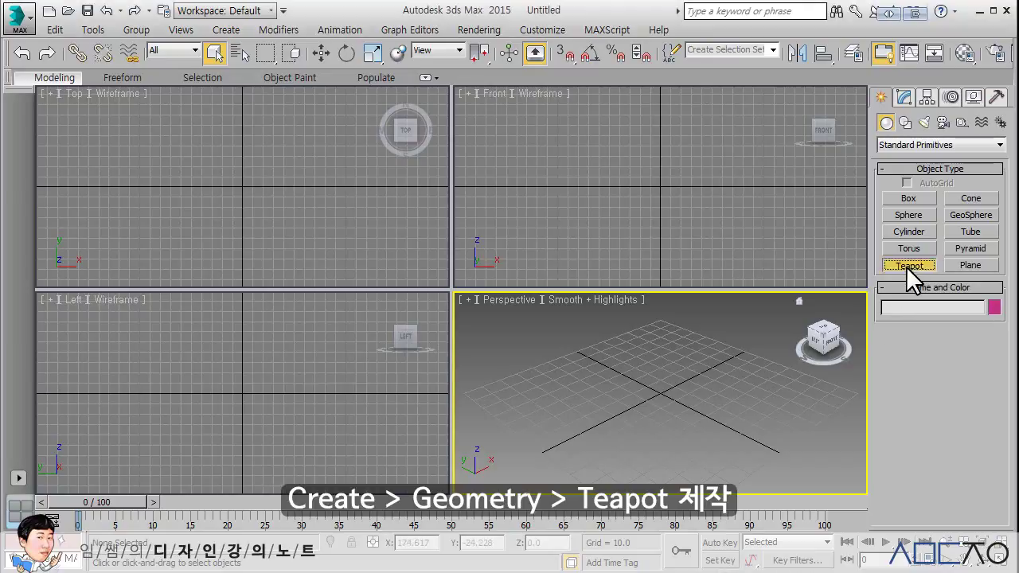
drag(259, 209, 289, 175)
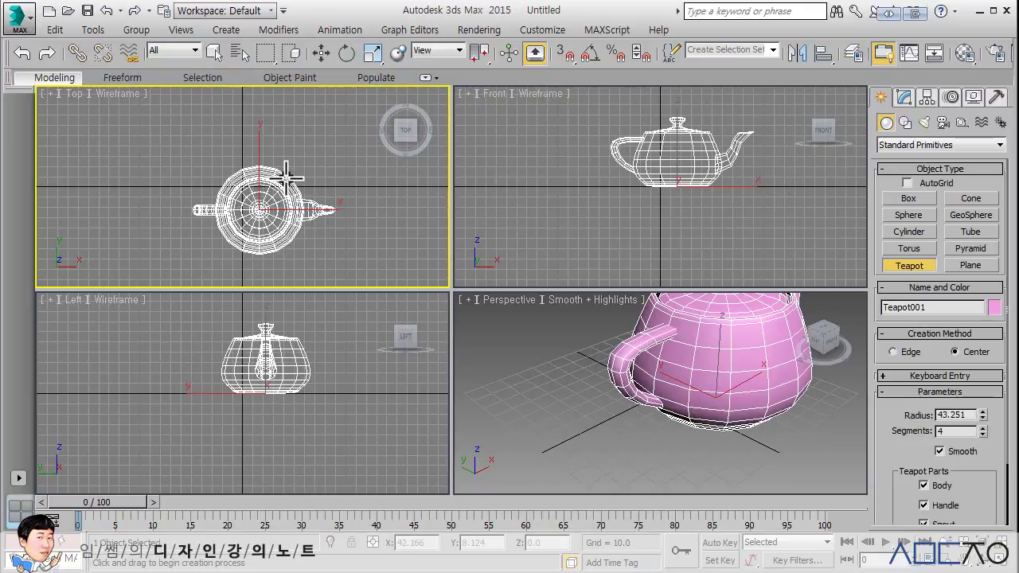
click(320, 54)
Step: Set Teapot001's X, Y and Z position to 0 and zoom extents in all viewports
click(430, 543)
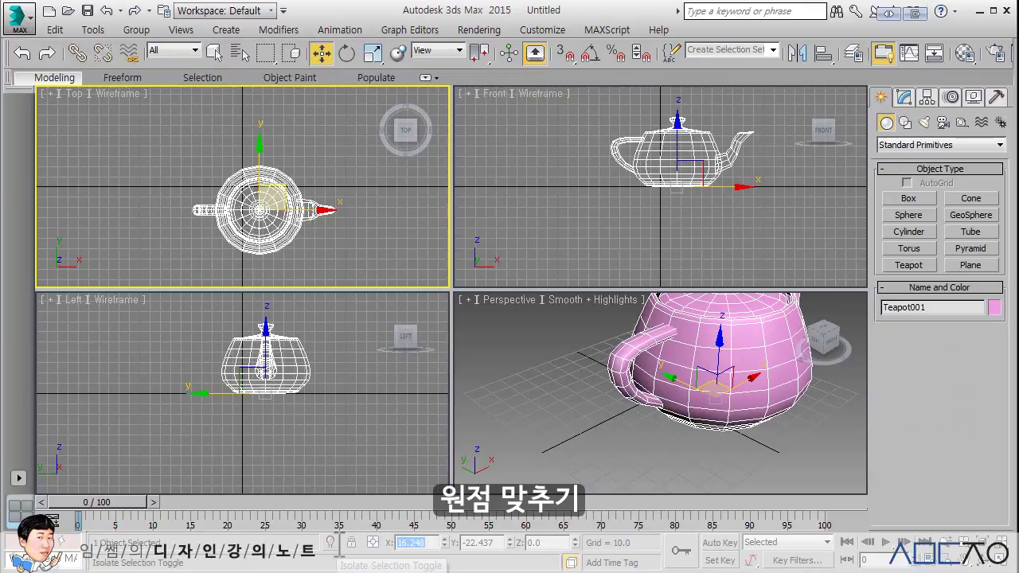
text(0)
key(Tab)
text(0)
key(Tab)
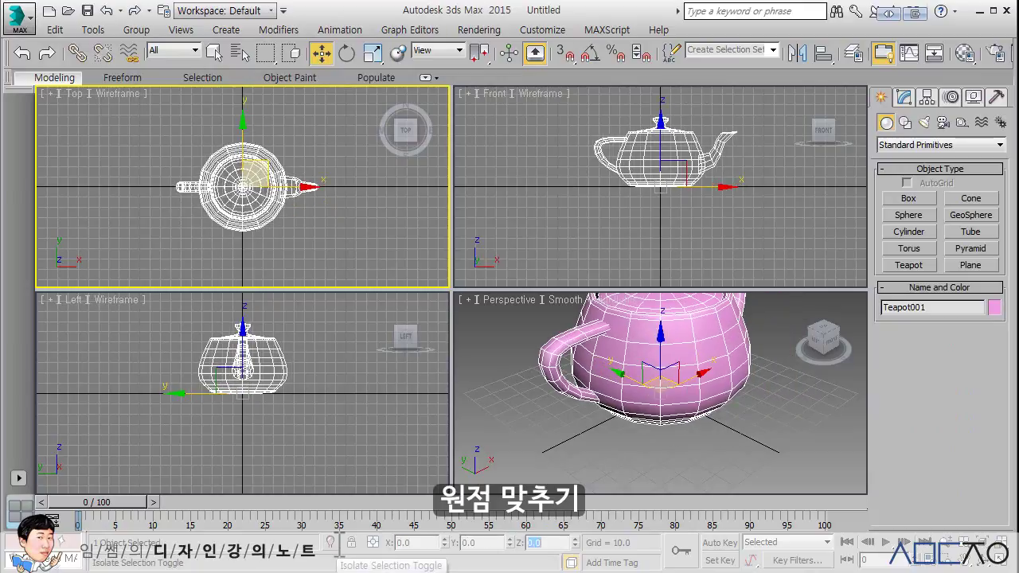
middle_click(470, 417)
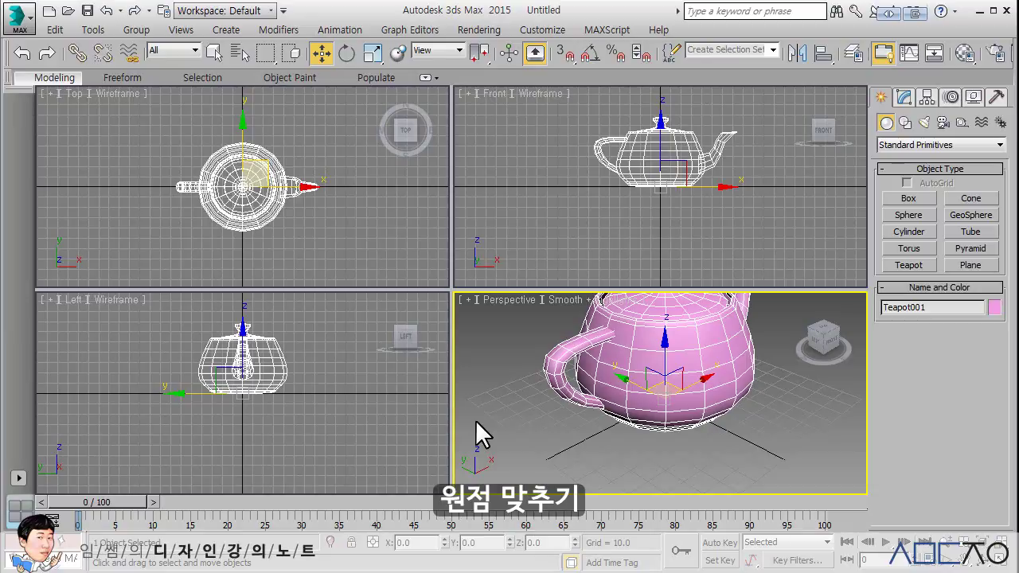
key(ctrl+shift+z)
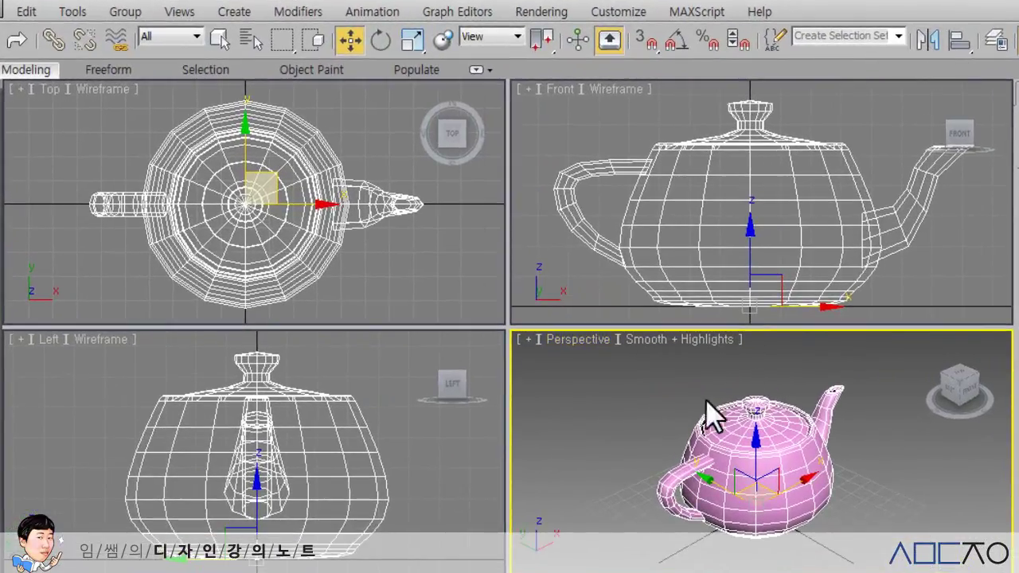
Step: Maximize the Perspective viewport and open the Mirror dialog for the teapot
middle_drag(705, 411, 675, 404)
key(alt+w)
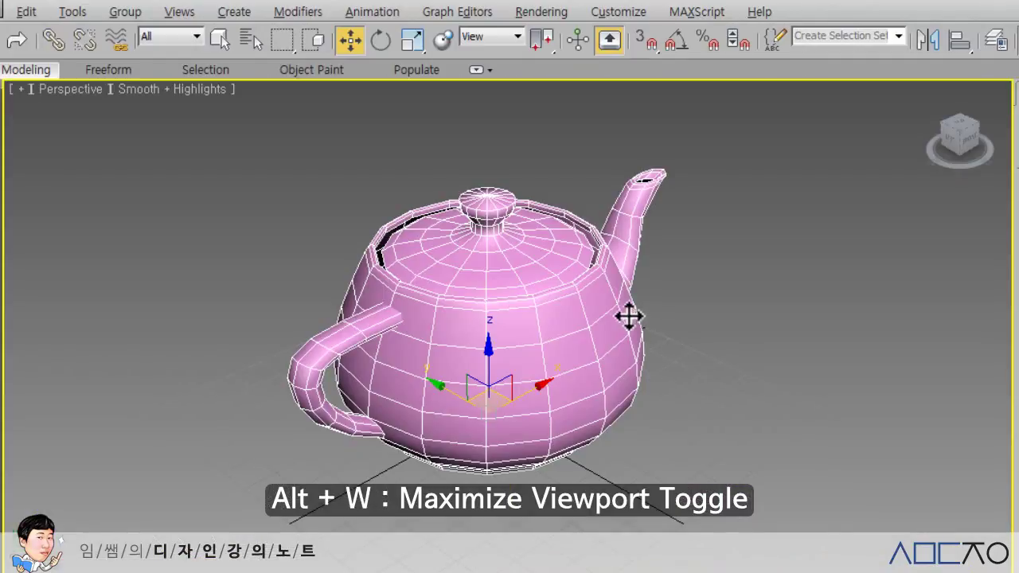
middle_drag(630, 314, 514, 346)
scroll(513, 342, down, 3)
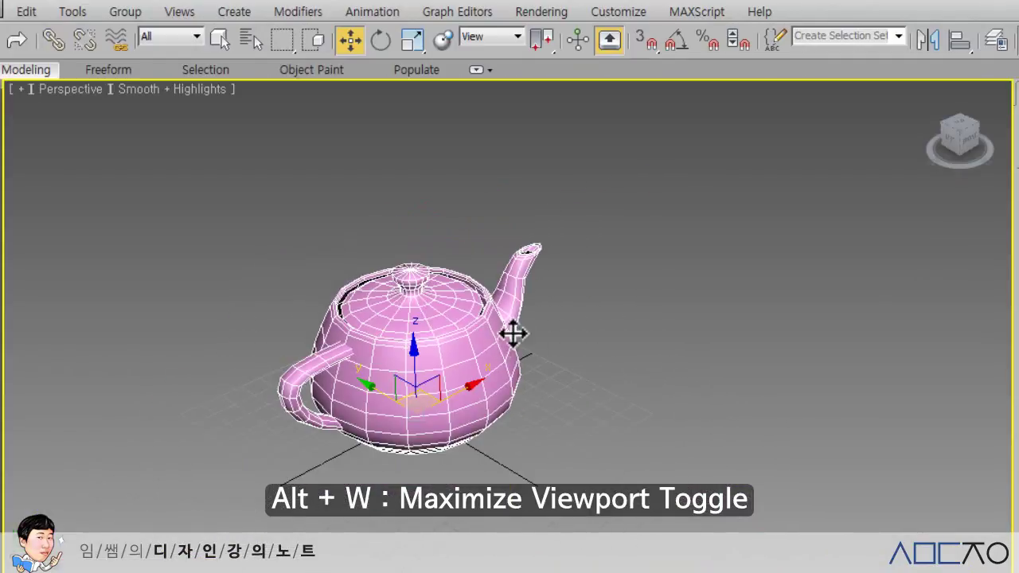
click(929, 40)
drag(556, 171, 844, 222)
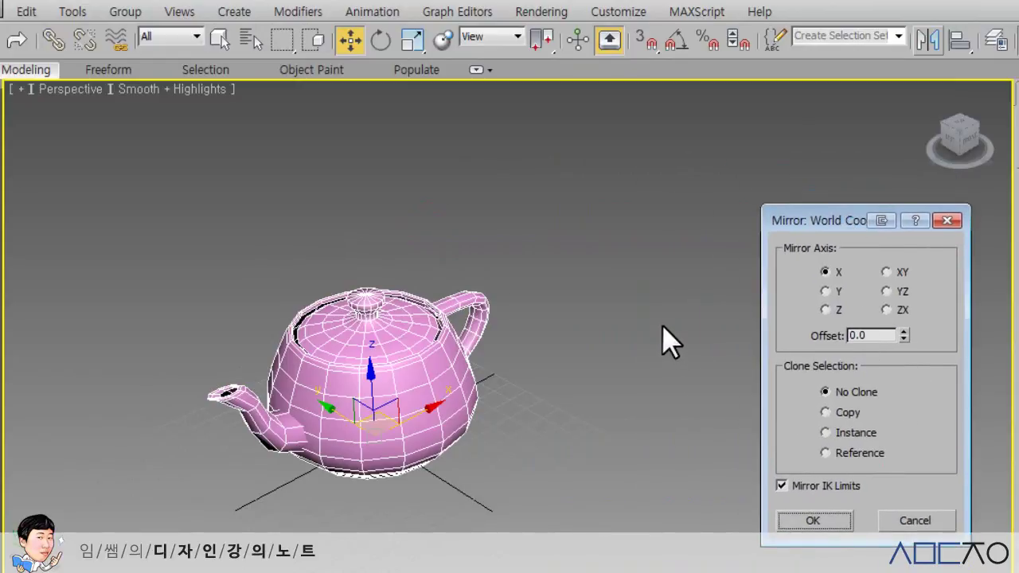
Step: Set the mirror clone option to Copy, keeping the mirror axis on X
click(850, 415)
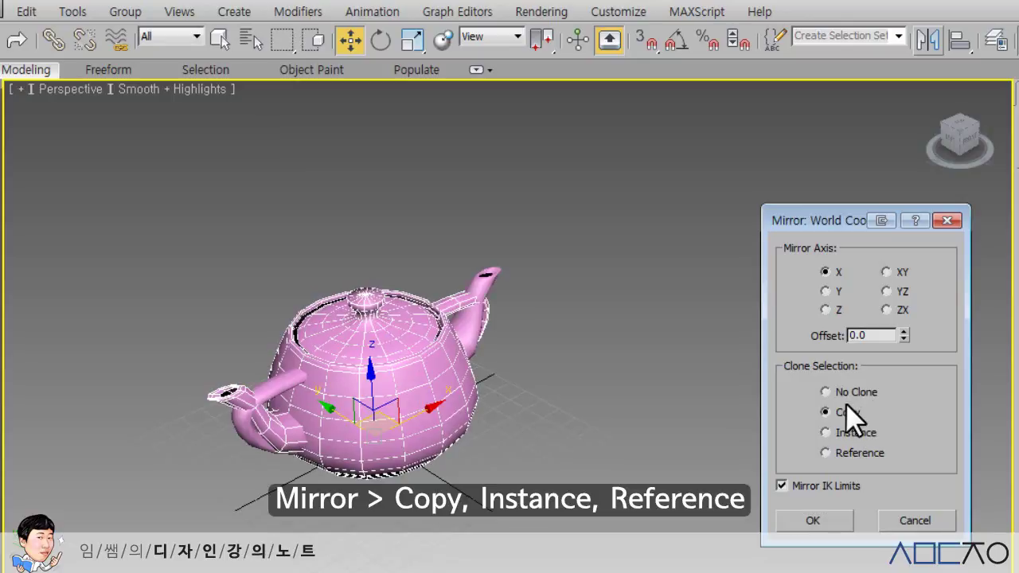
click(848, 434)
click(845, 411)
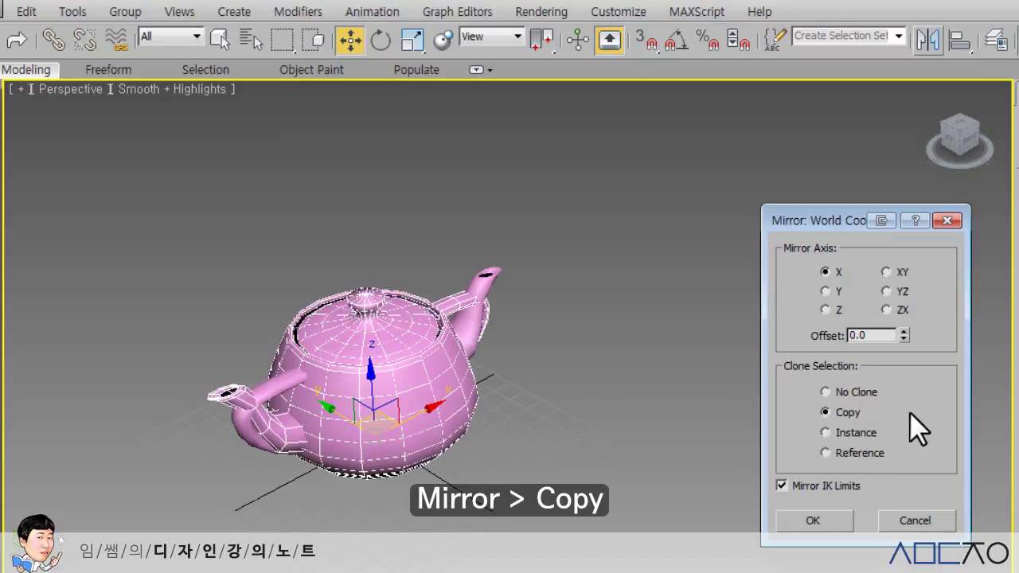
click(826, 292)
click(825, 310)
click(826, 272)
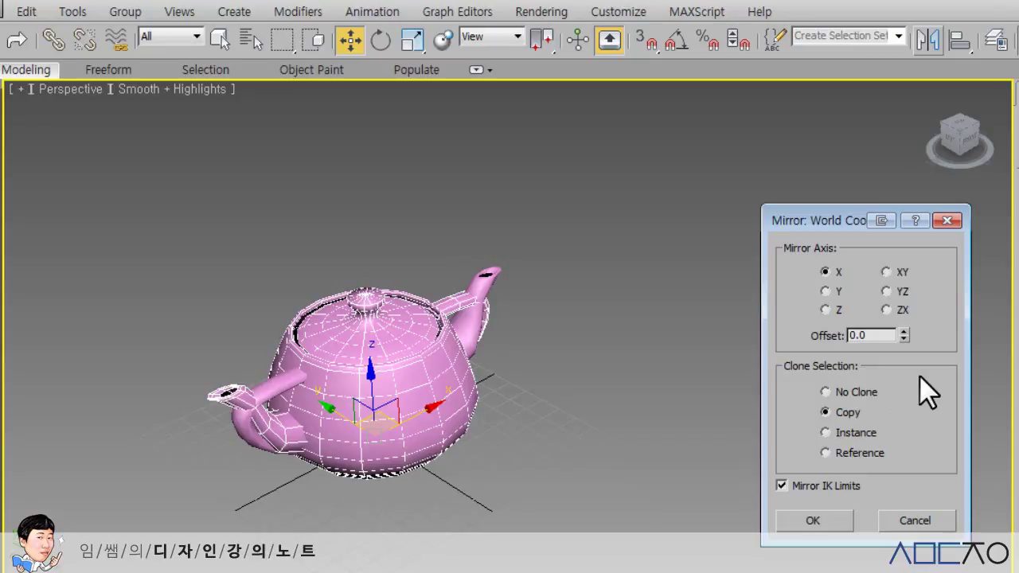
Step: Set the mirror offset to 150
drag(904, 335, 903, 287)
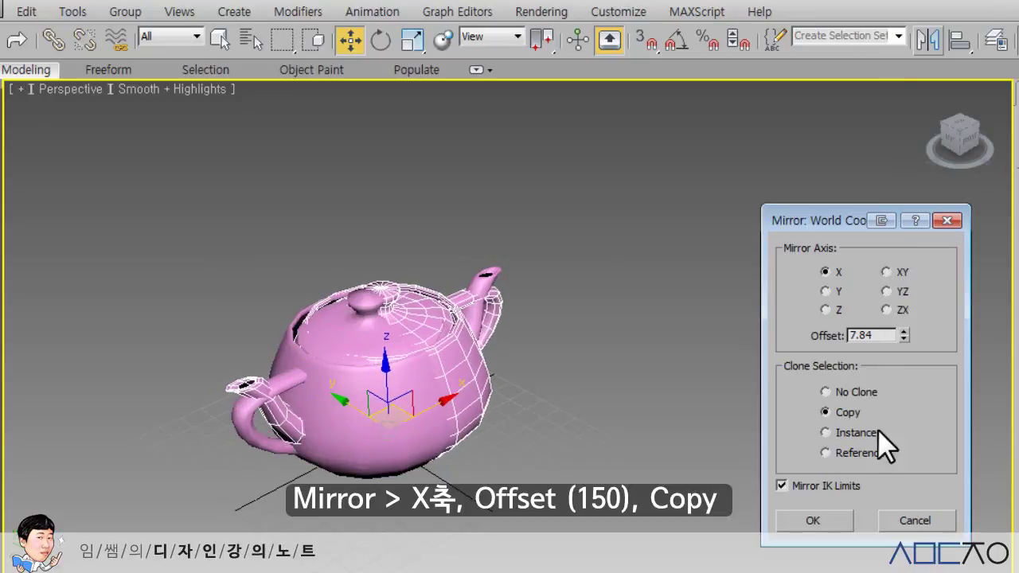
drag(904, 335, 904, 263)
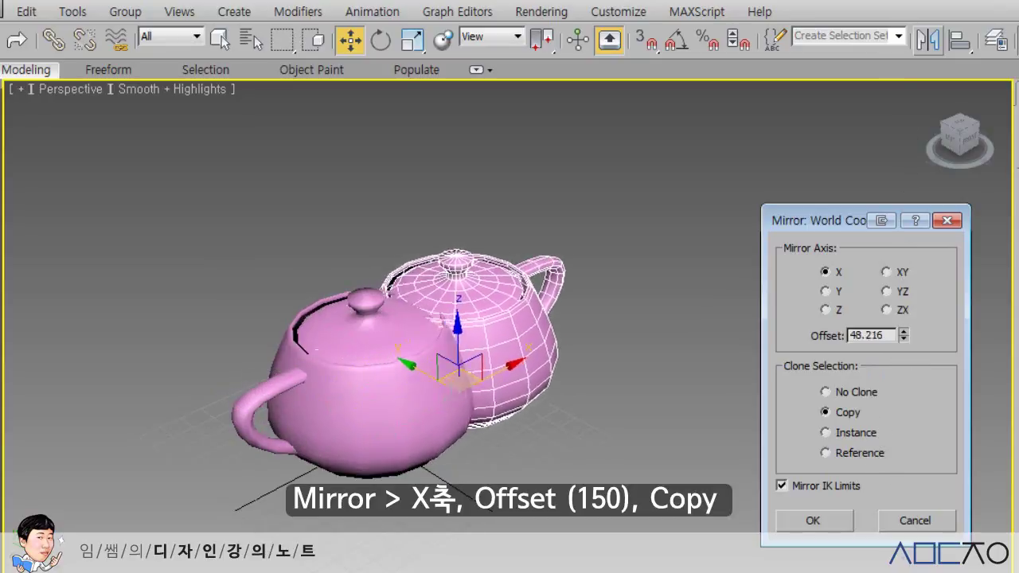
drag(904, 335, 912, 209)
drag(893, 335, 812, 334)
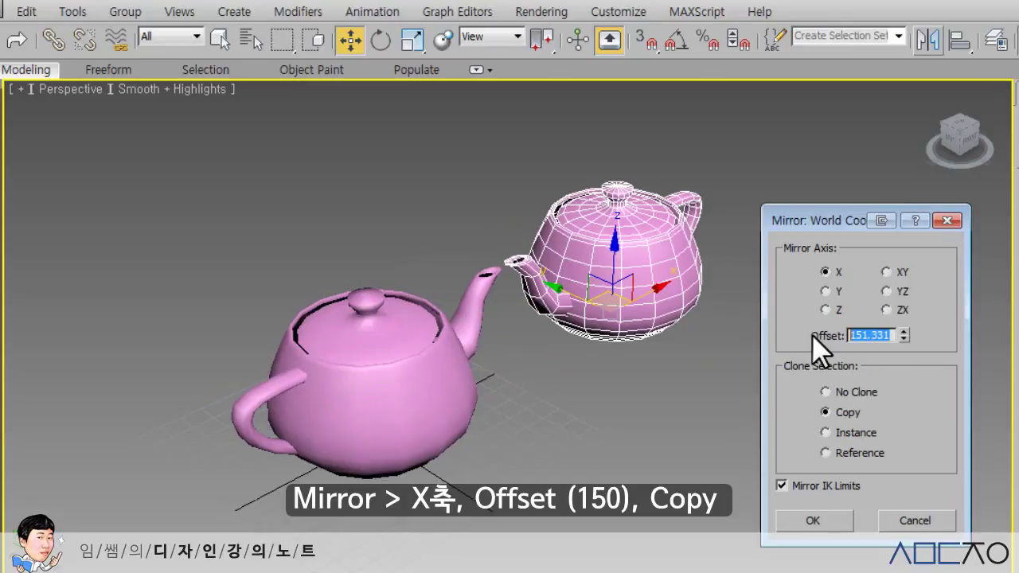
text(150)
key(Return)
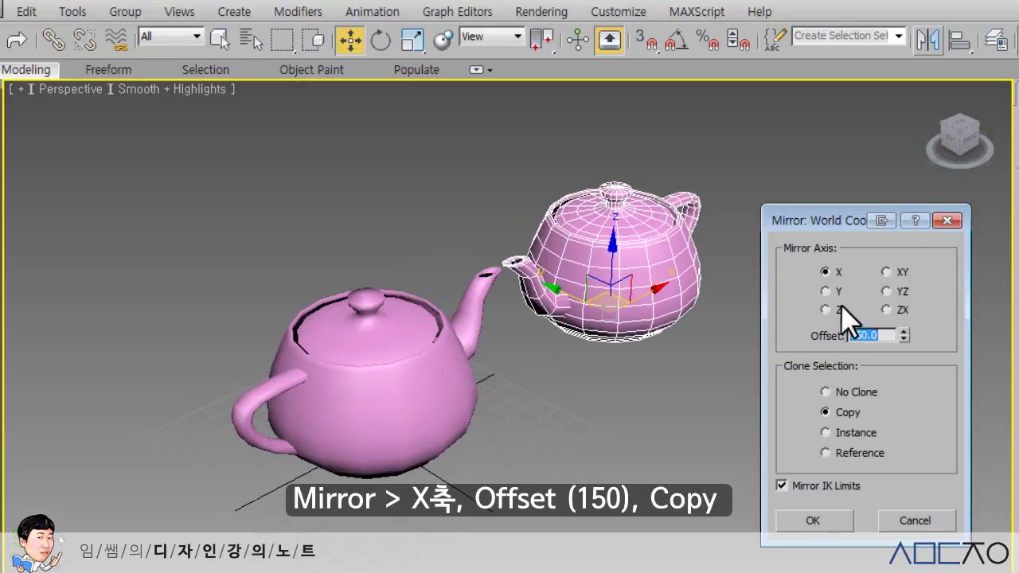
Step: Preview the X, Y, Z, XY, YZ and ZX mirror axes, settling on X
click(827, 291)
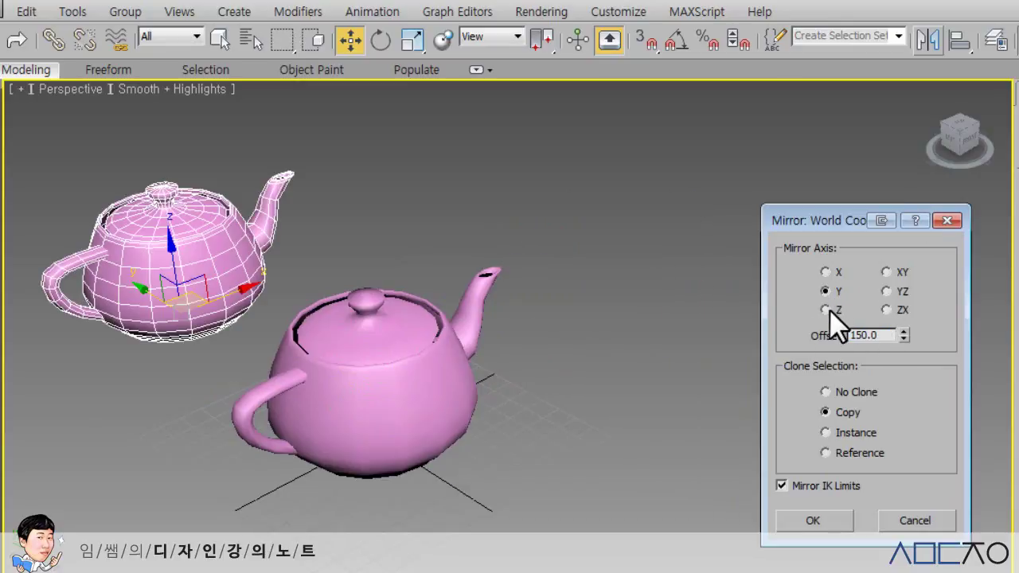
click(827, 310)
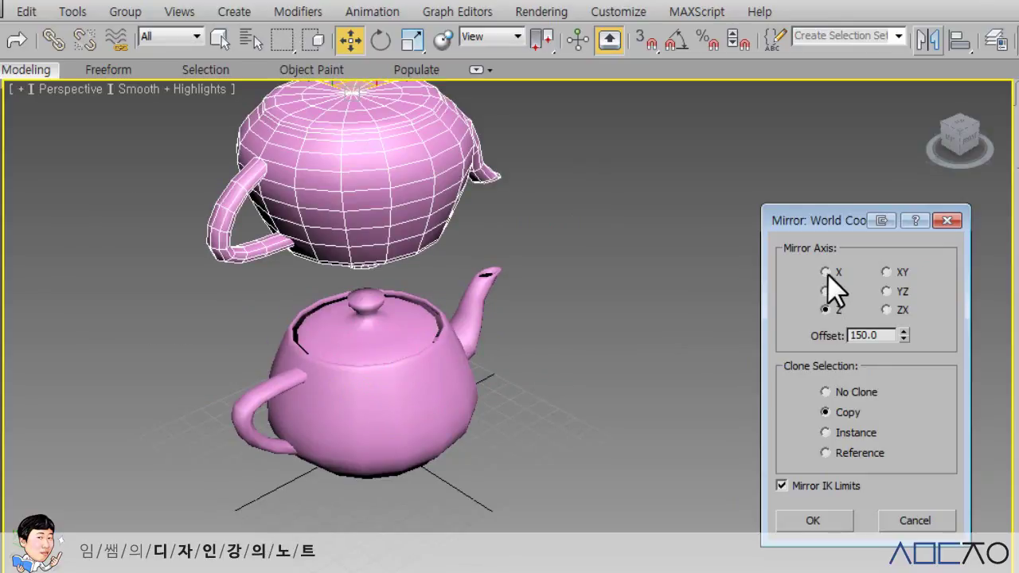
click(827, 272)
click(827, 291)
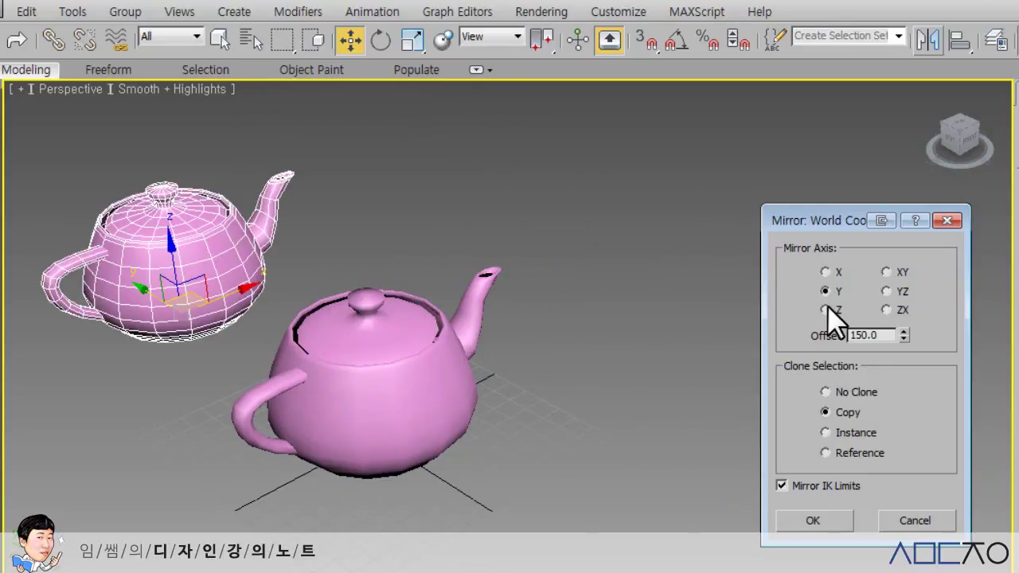
click(827, 309)
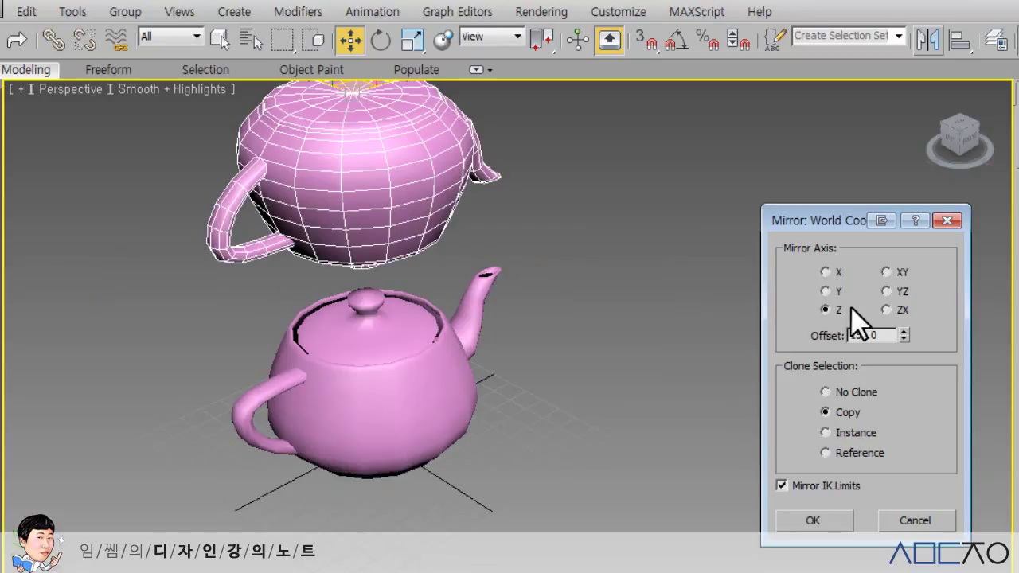
click(837, 272)
click(893, 272)
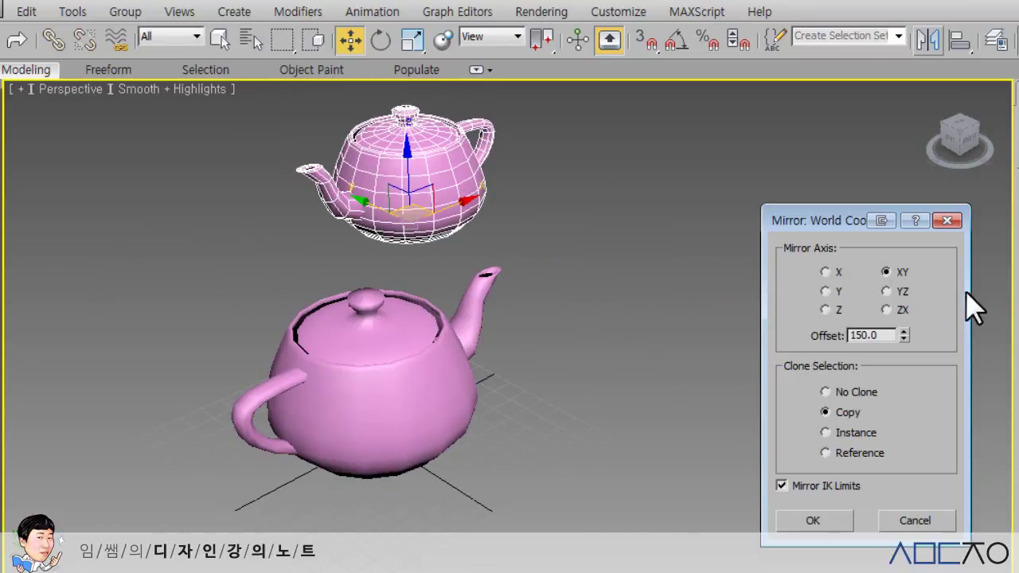
click(889, 292)
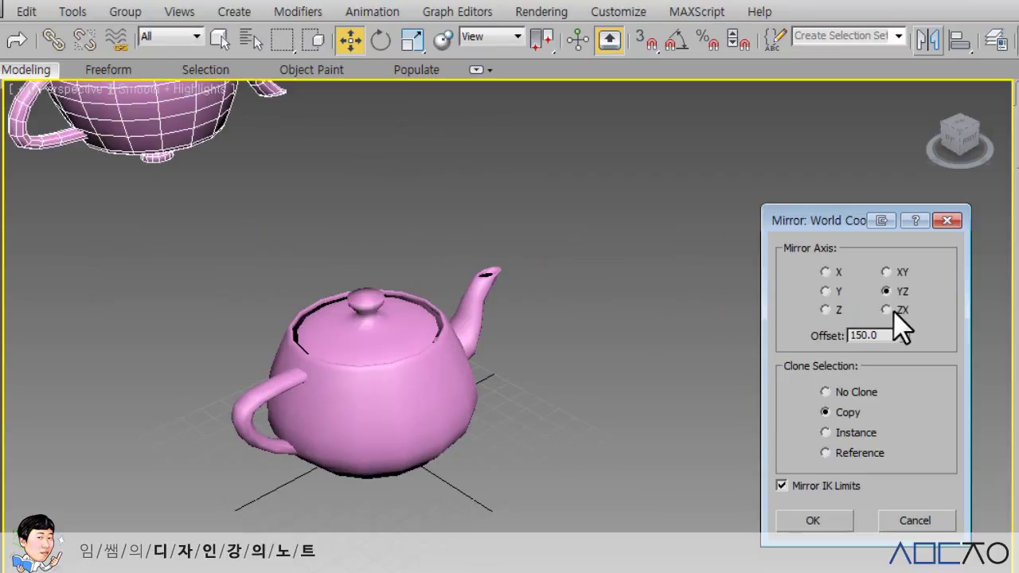
click(892, 311)
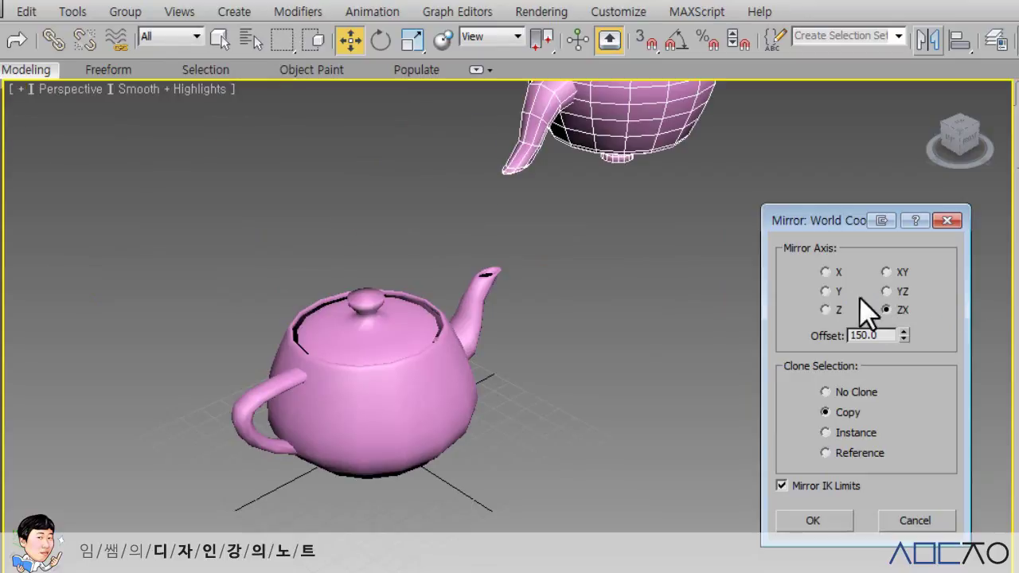
click(832, 271)
click(830, 288)
click(830, 306)
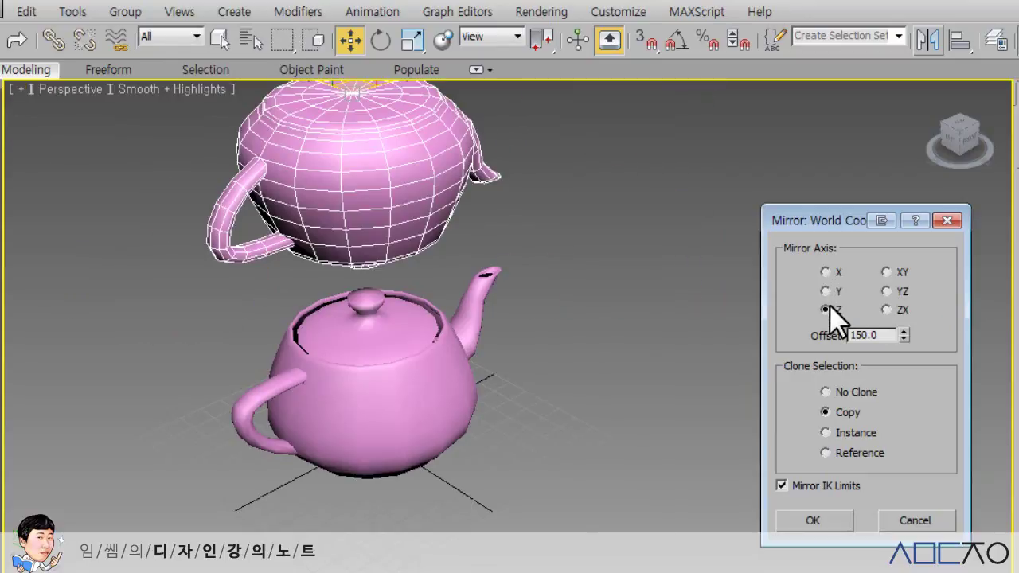
click(828, 272)
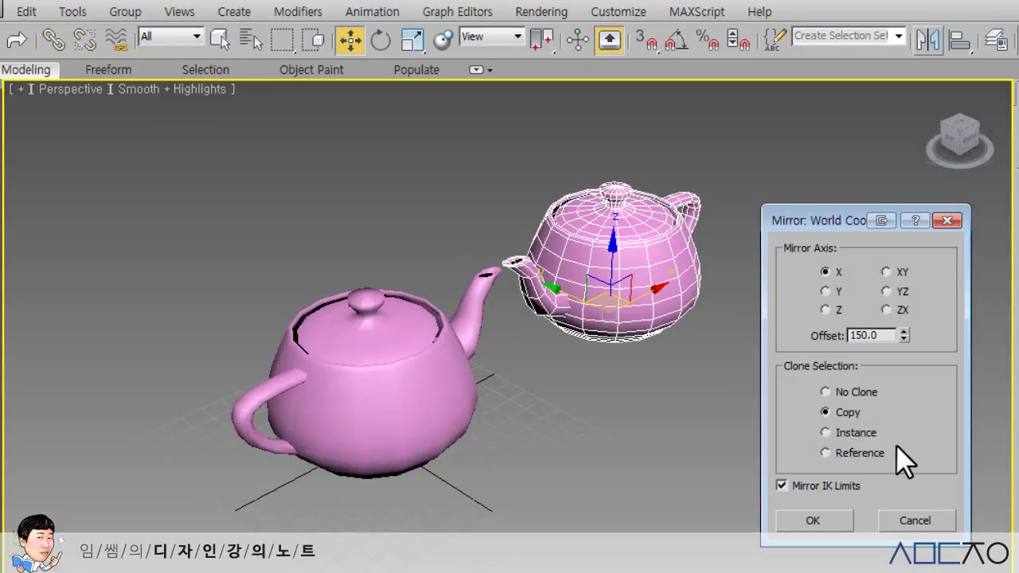
click(902, 518)
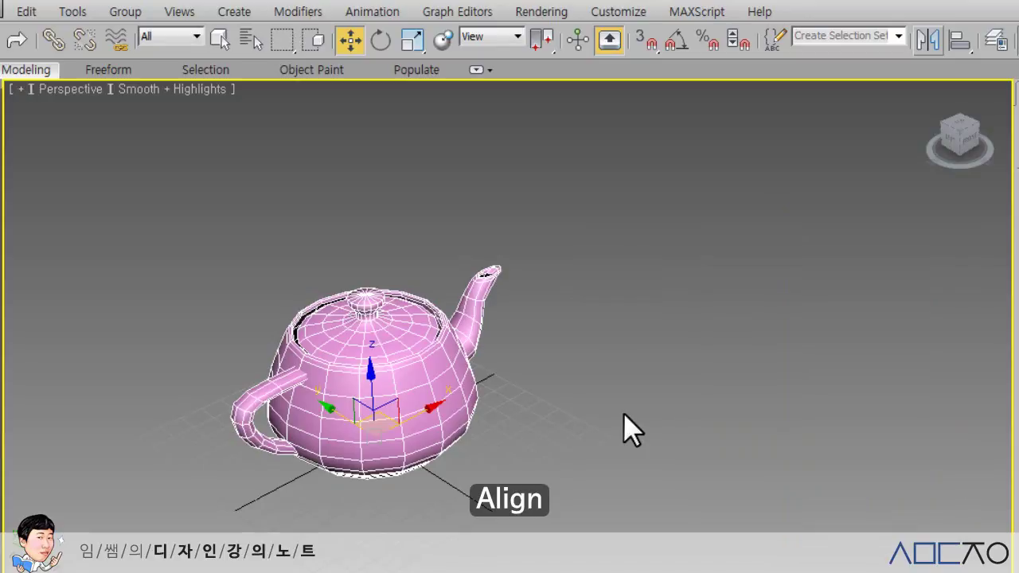
Step: In four-viewport layout, Shift-drag the teapot along X twice to make two copies
key(alt+w)
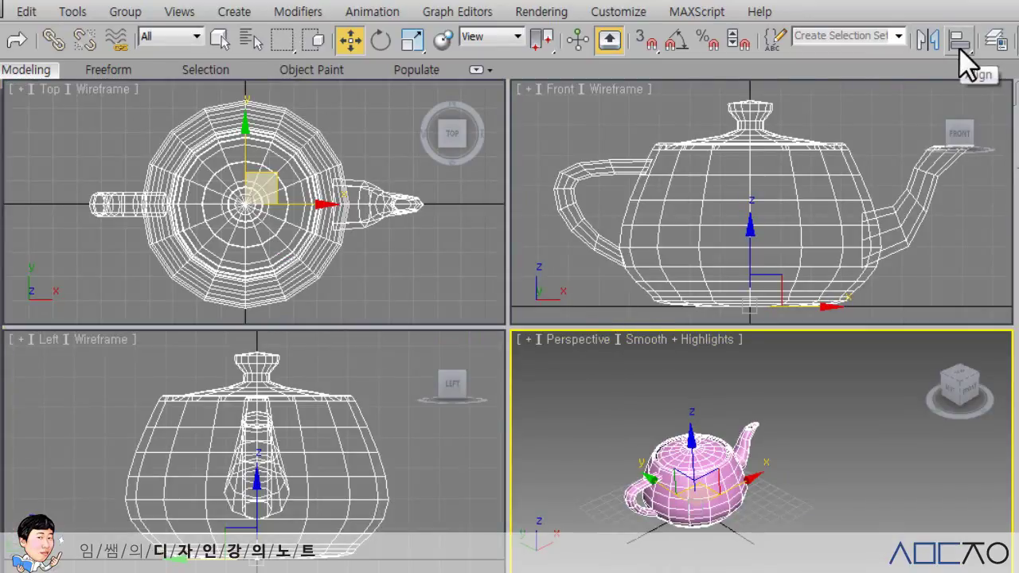
middle_drag(411, 241, 241, 236)
scroll(335, 241, down, 2)
shift+drag(215, 223, 393, 222)
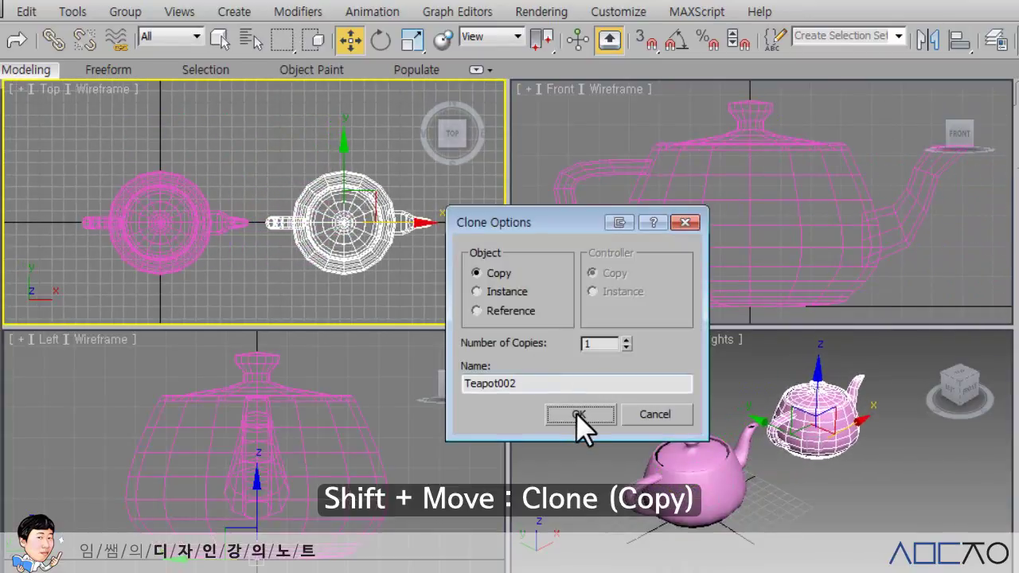
click(578, 415)
mouse_move(709, 250)
middle_down()
mouse_move(738, 216)
mouse_move(595, 223)
middle_up()
scroll(691, 212, down, 3)
shift+drag(775, 257, 933, 254)
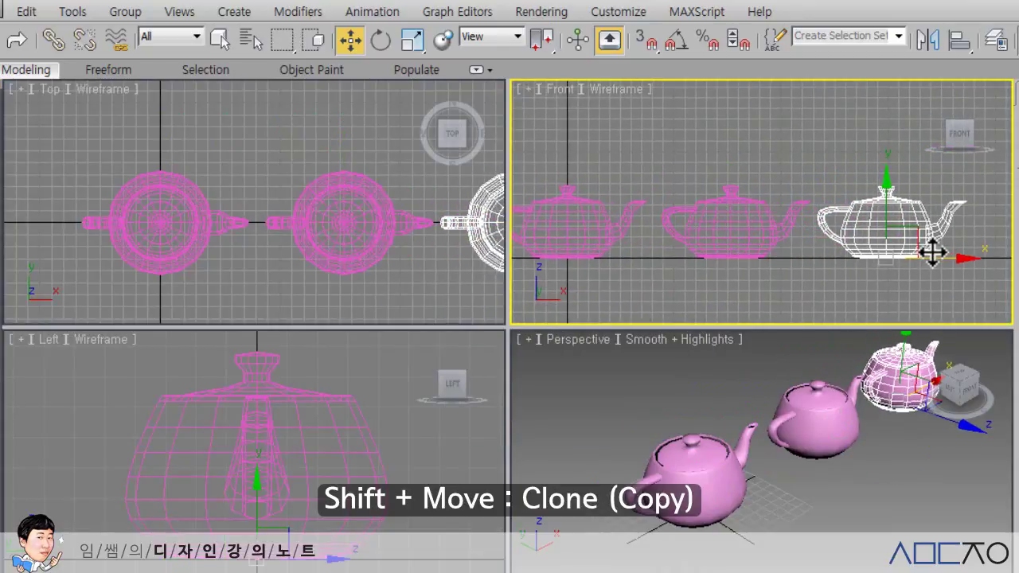
click(579, 416)
Step: Raise the middle teapot and lower the right teapot in the Front view
click(713, 227)
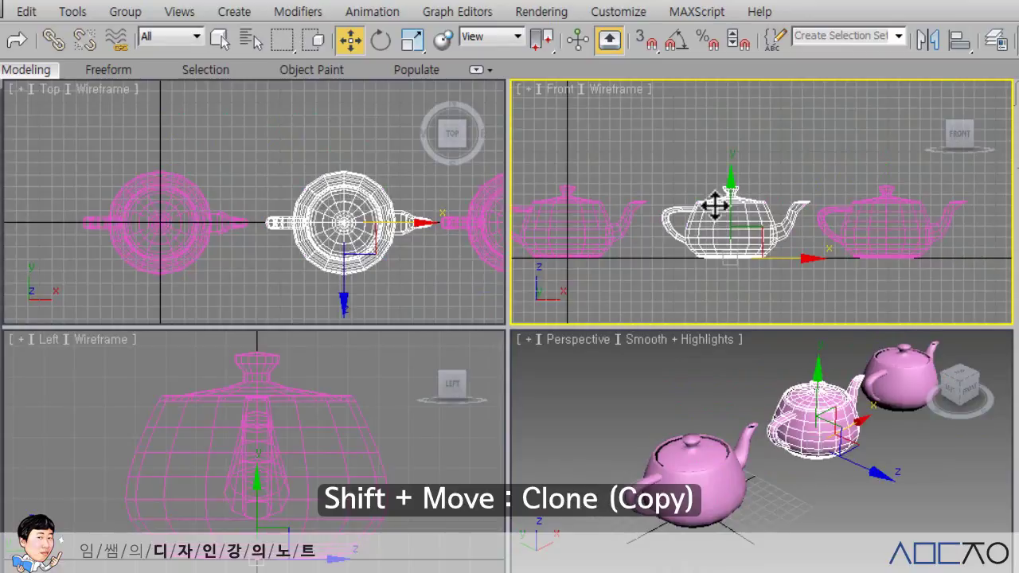
drag(730, 193, 731, 109)
click(876, 193)
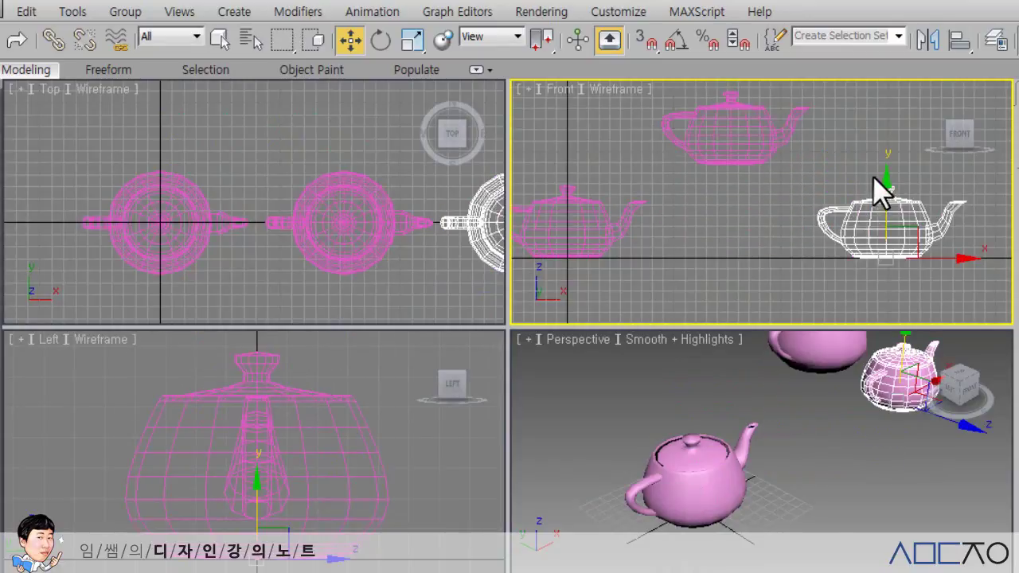
drag(882, 193, 883, 277)
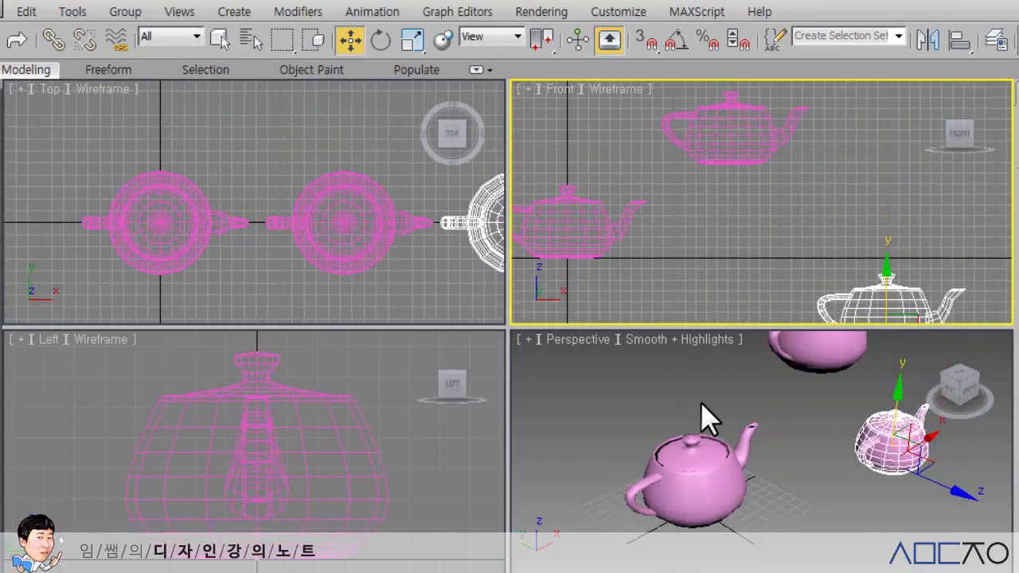
click(700, 403)
key(alt+w)
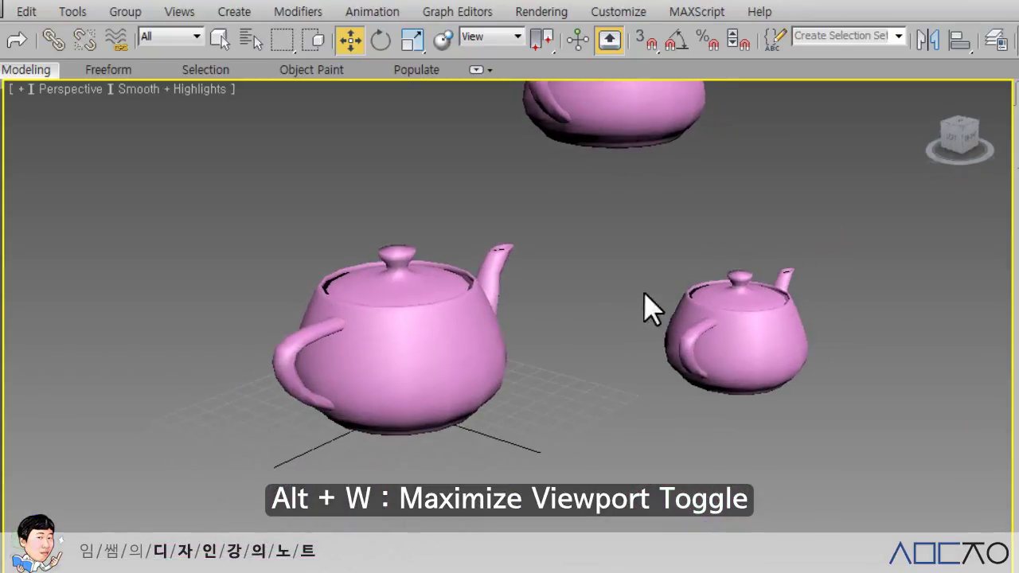
Step: Pan, zoom out and orbit the Perspective view until all three teapots show
mouse_move(643, 293)
middle_down()
mouse_move(596, 337)
mouse_move(573, 318)
mouse_move(486, 322)
middle_up()
scroll(597, 337, down, 3)
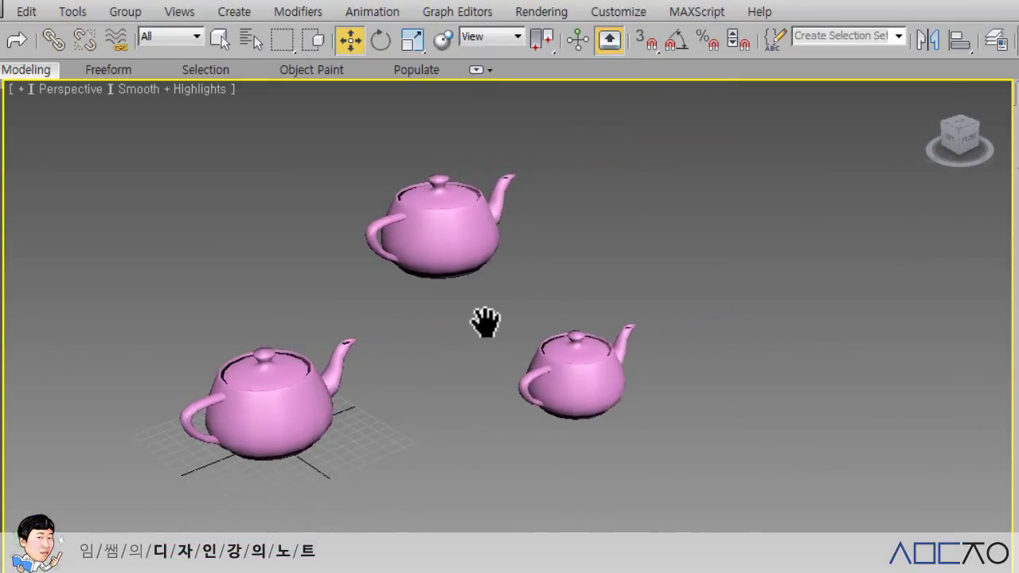
mouse_move(510, 318)
alt+middle_down()
mouse_move(519, 314)
mouse_move(510, 299)
alt+middle_up()
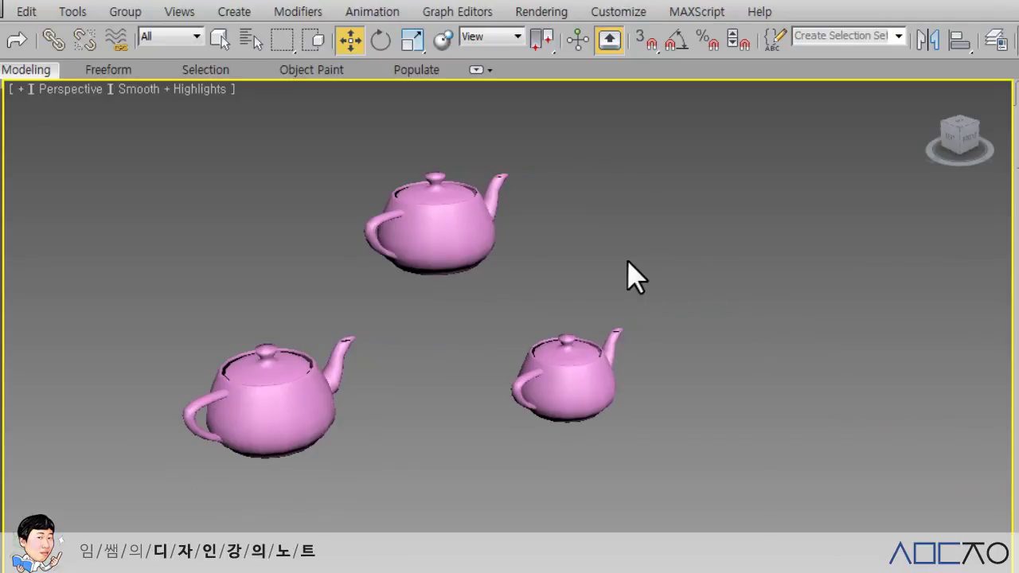
Step: Align the left teapot to the back teapot, using Center as the current object's reference
click(308, 391)
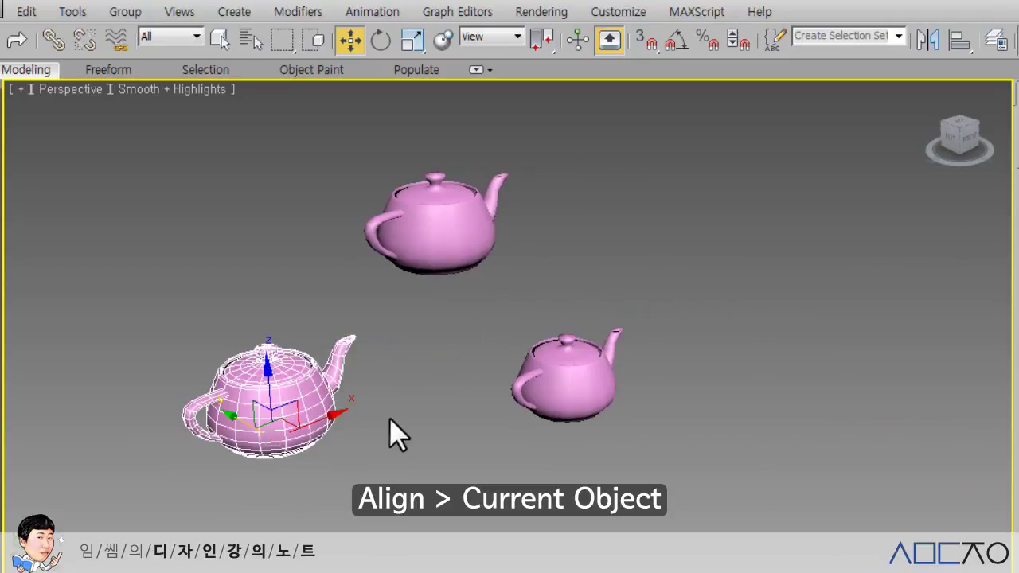
click(948, 36)
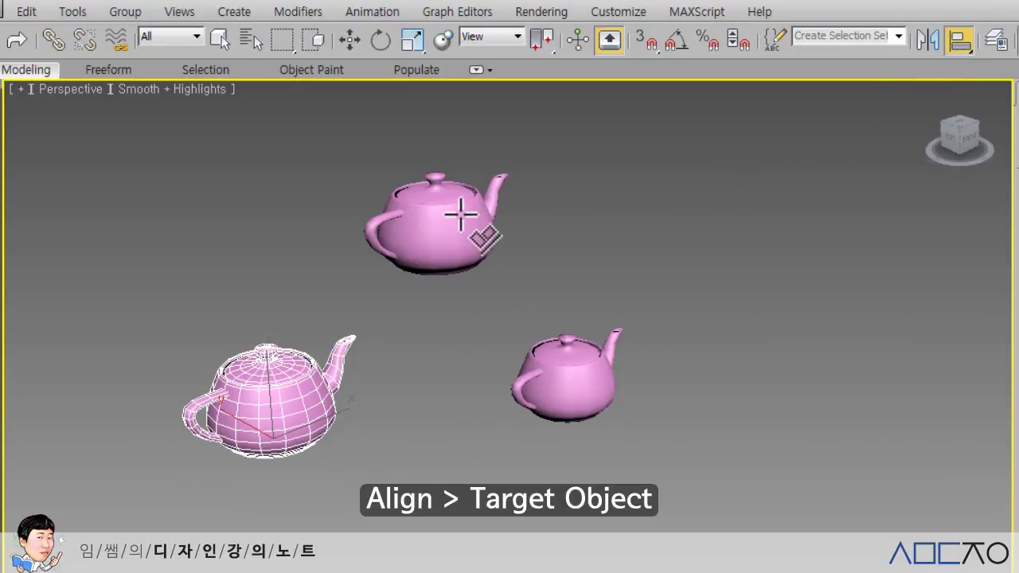
click(454, 221)
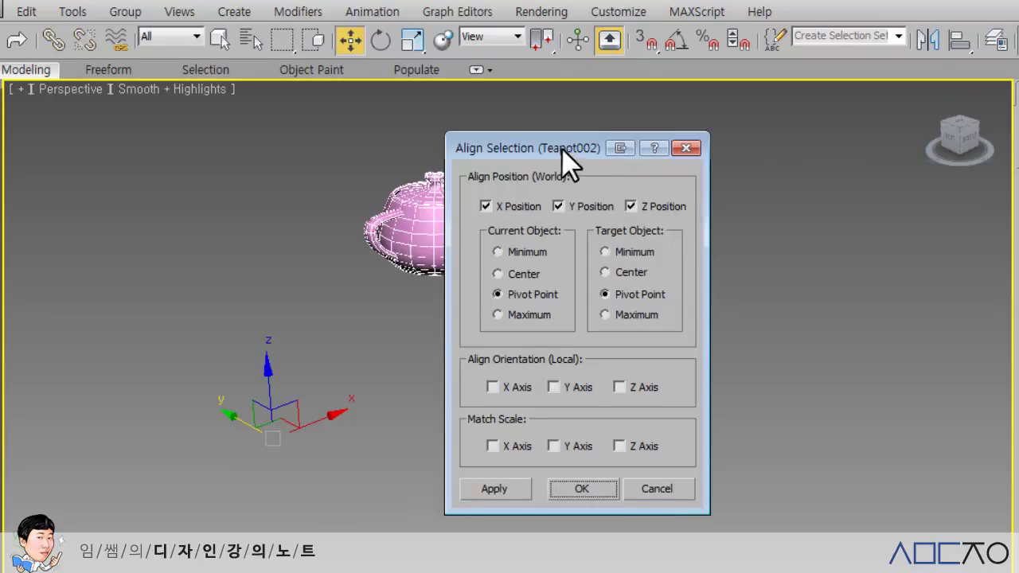
drag(564, 152, 793, 164)
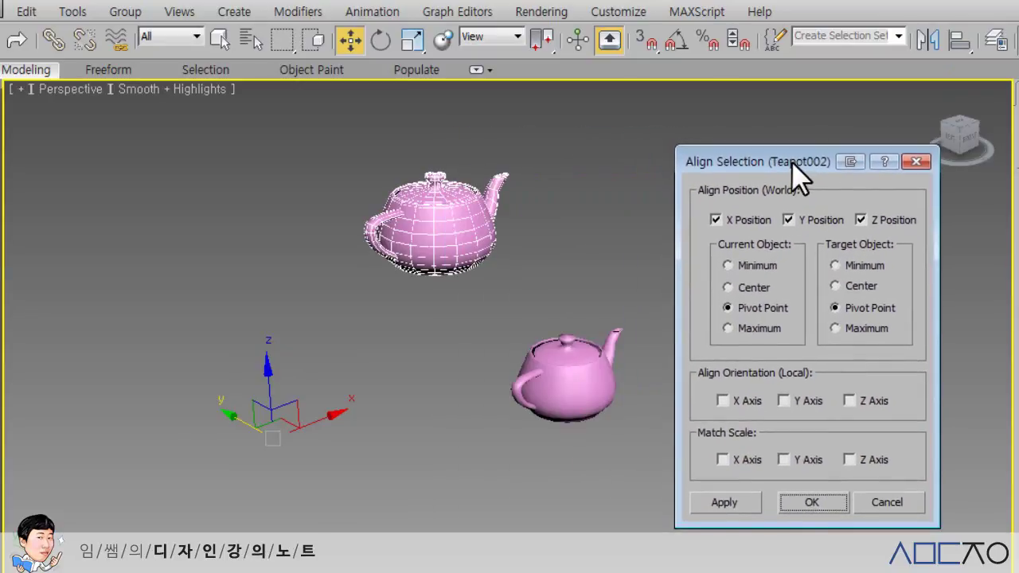
click(746, 219)
click(789, 220)
click(861, 220)
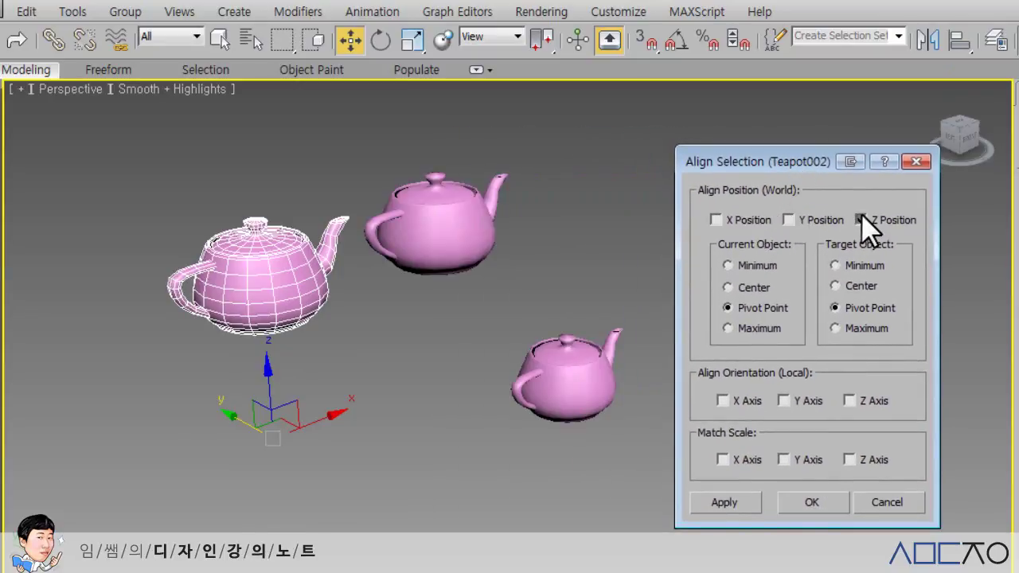
click(756, 285)
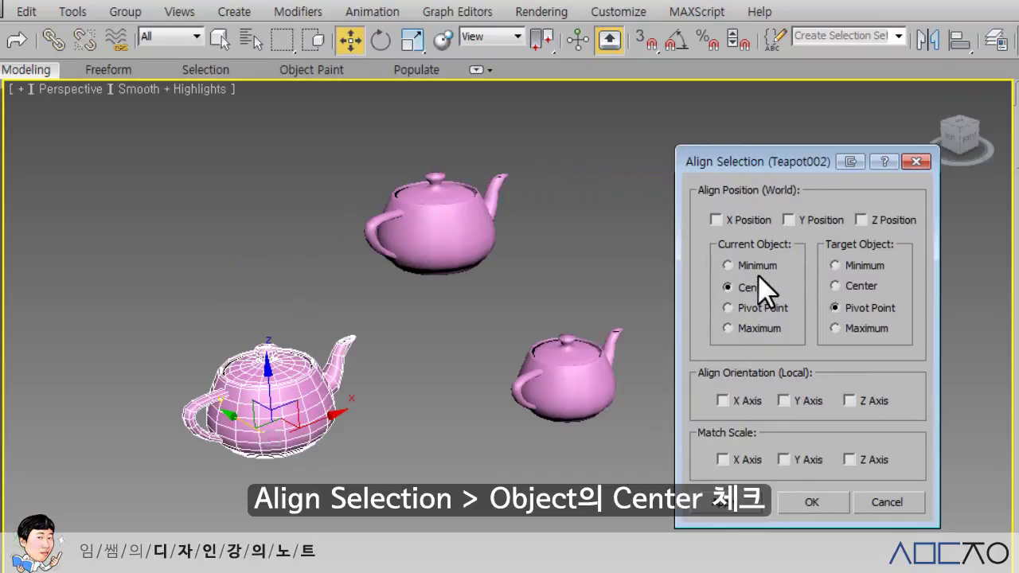
click(756, 265)
click(753, 288)
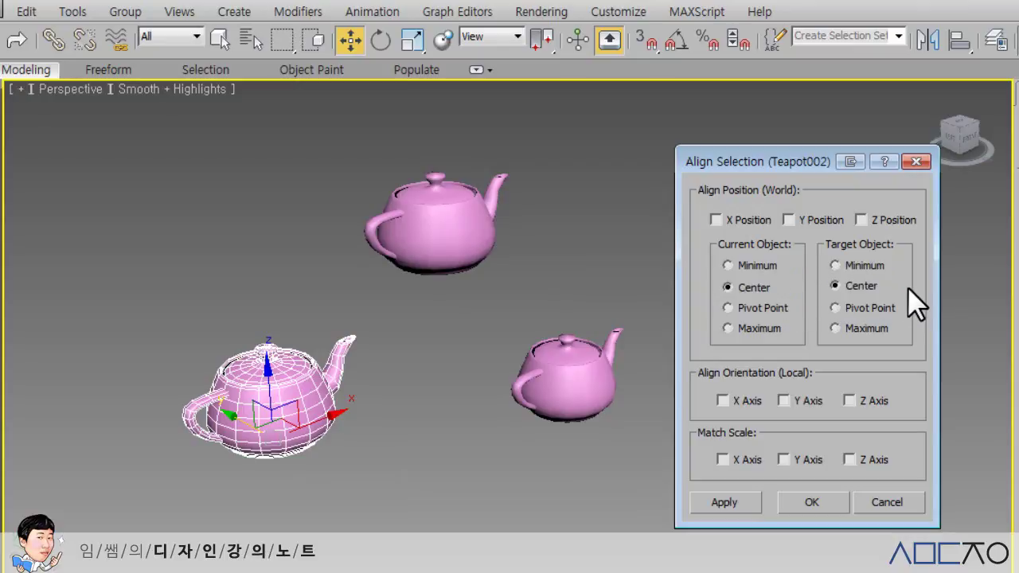
Step: Enable X, Y and Z Position alignment and apply it so the teapots overlap
click(757, 223)
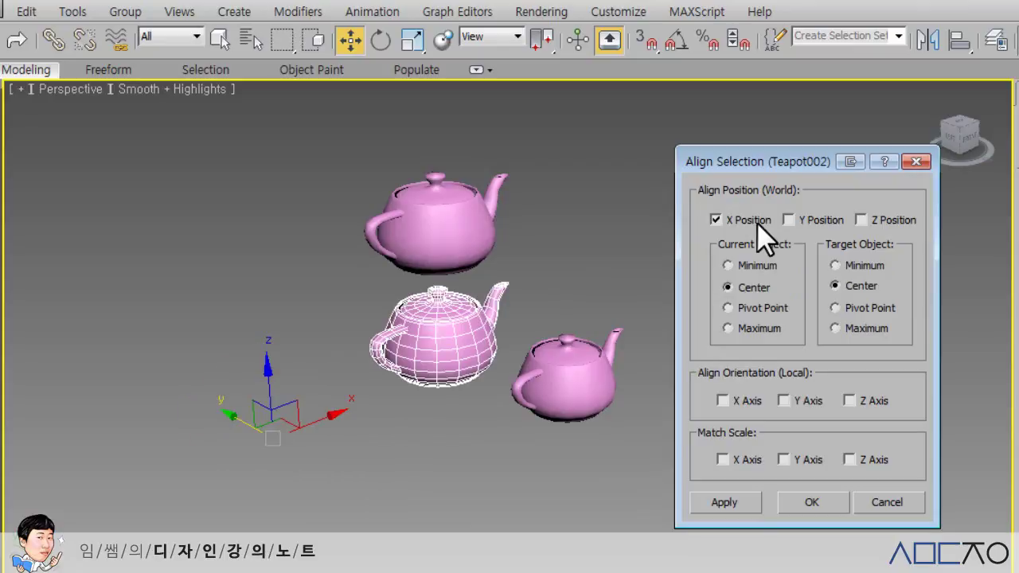
click(757, 223)
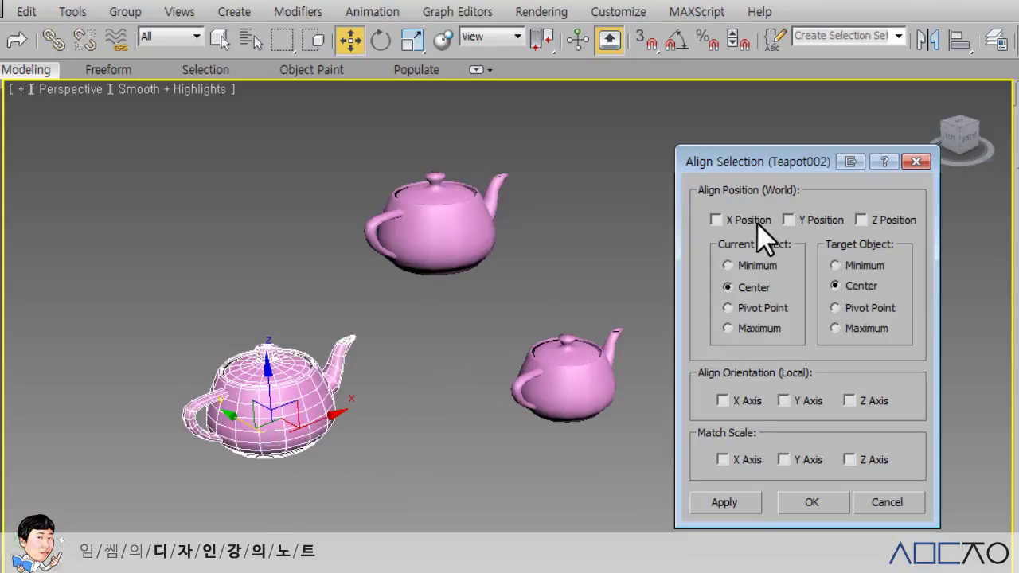
click(802, 221)
click(870, 221)
click(869, 223)
click(716, 220)
click(788, 220)
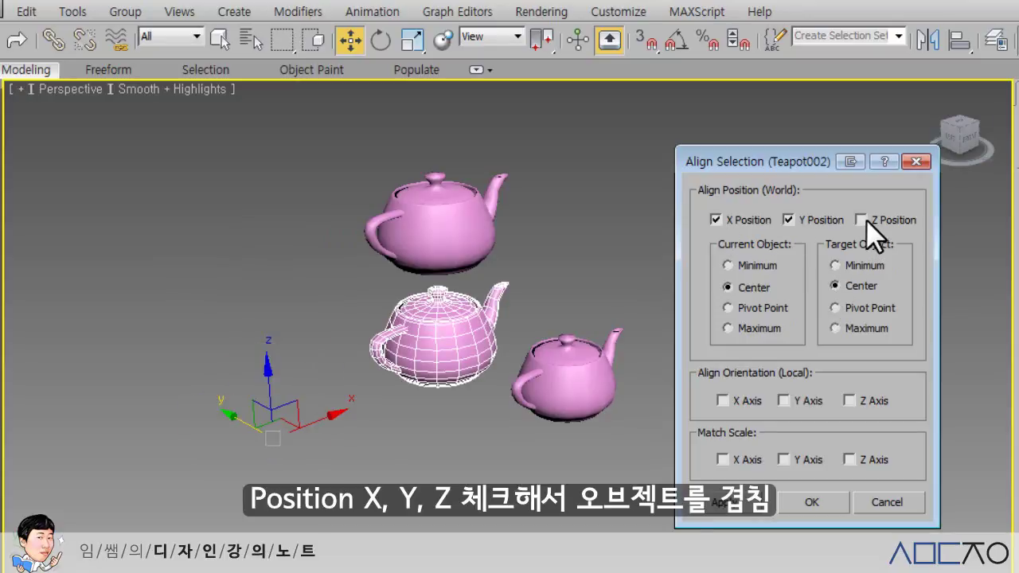
click(861, 220)
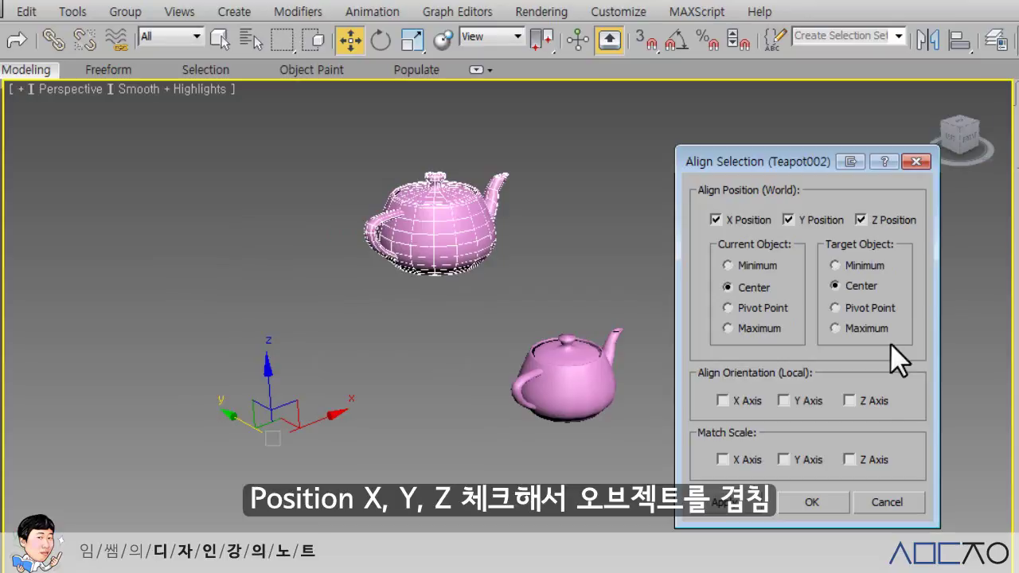
click(808, 500)
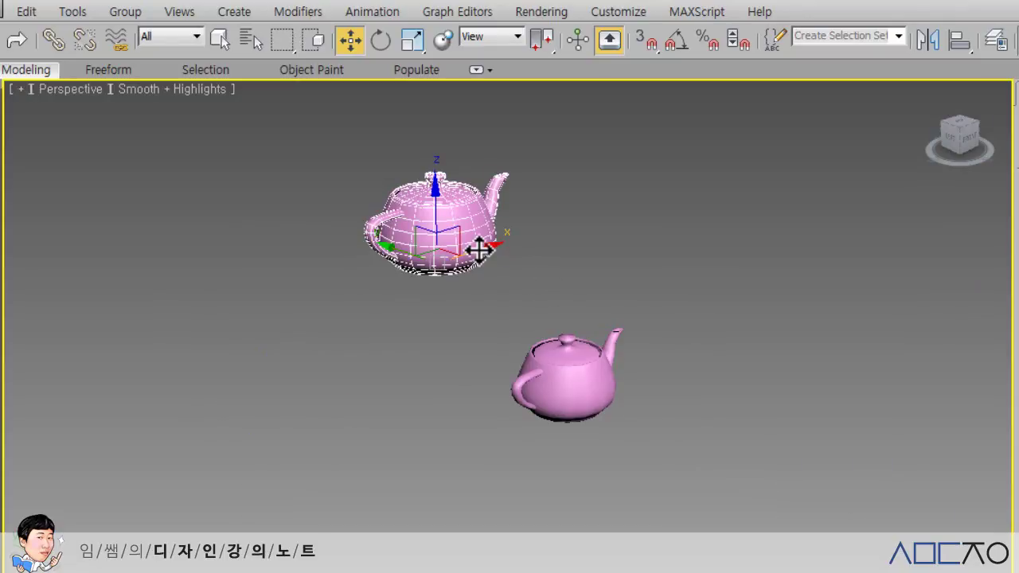
Step: Drag the aligned teapot left, away from the back teapot
drag(473, 250, 283, 307)
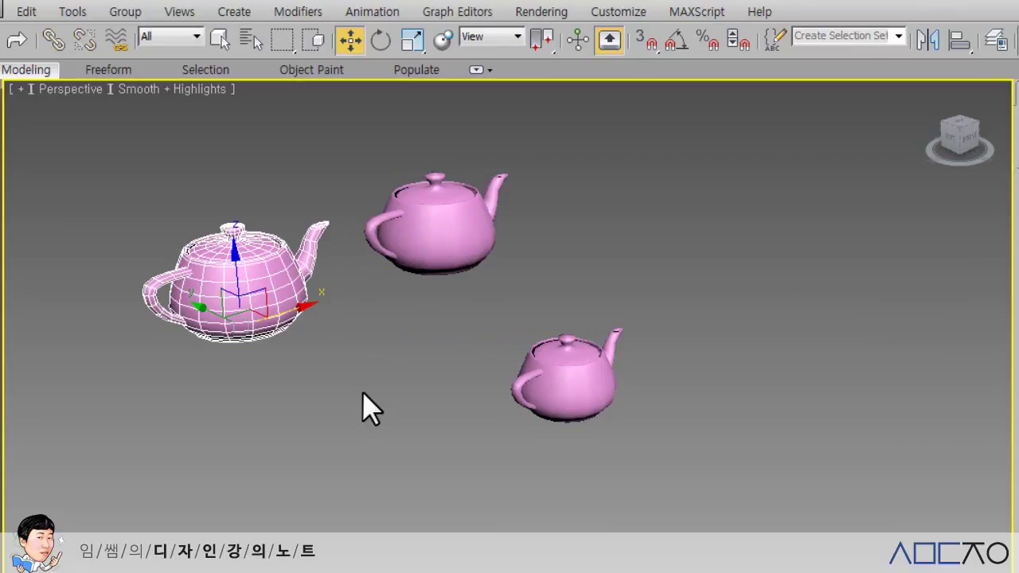
Step: Center-align the lowered teapot to the back teapot on X, Y and Z Position
click(414, 354)
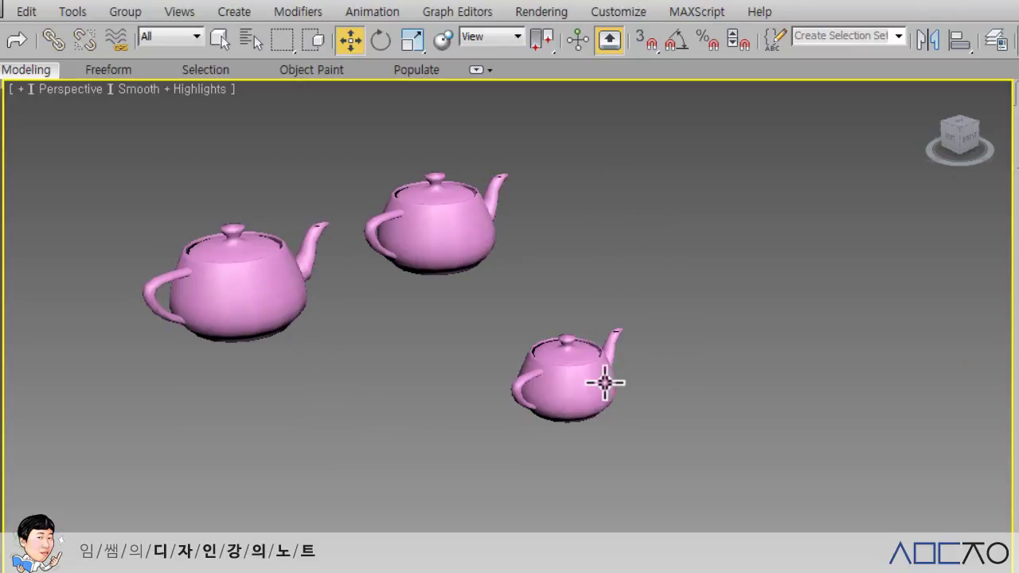
click(605, 383)
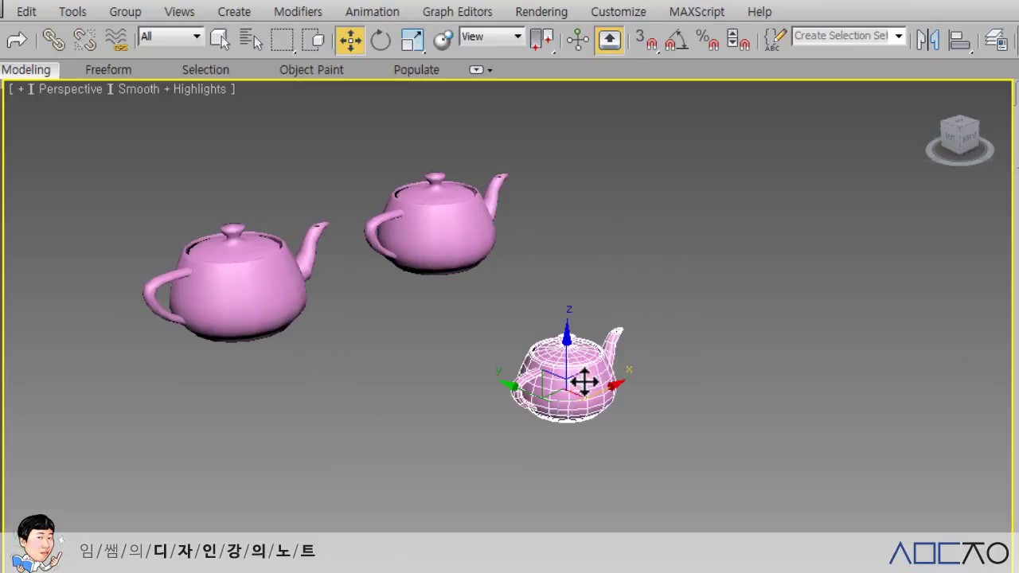
click(959, 41)
click(443, 242)
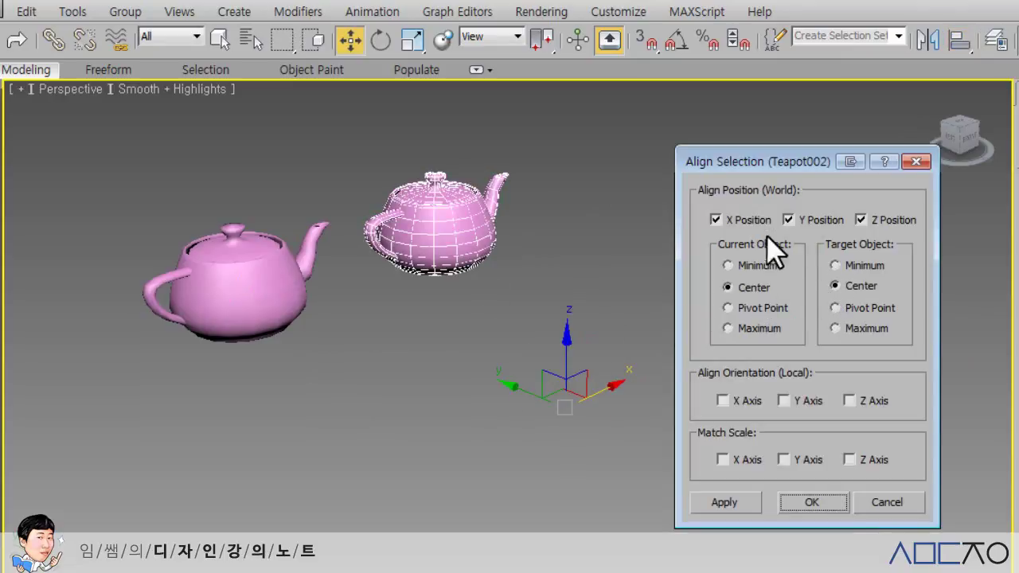
click(861, 217)
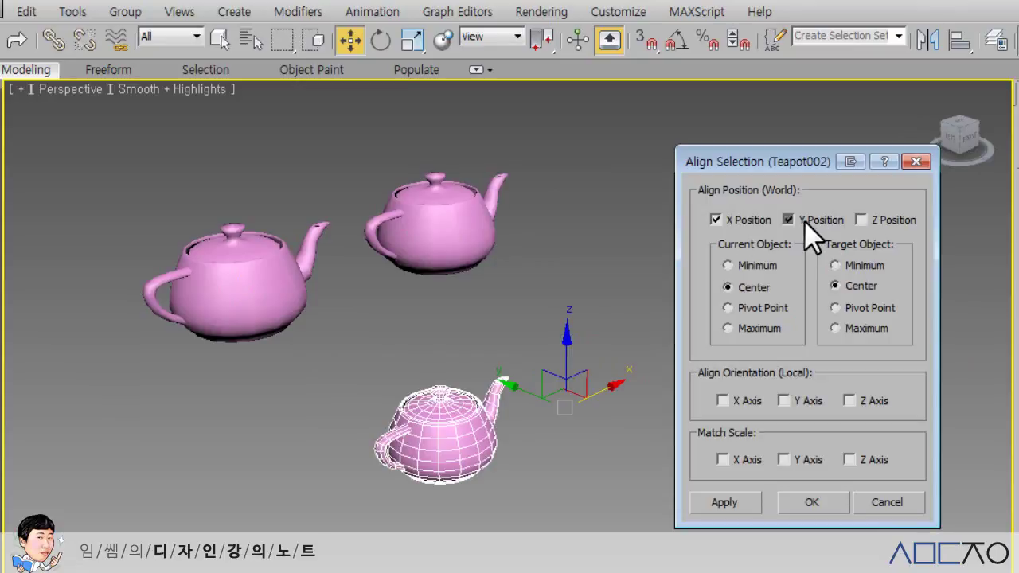
click(804, 220)
click(737, 220)
click(737, 217)
click(806, 220)
click(862, 219)
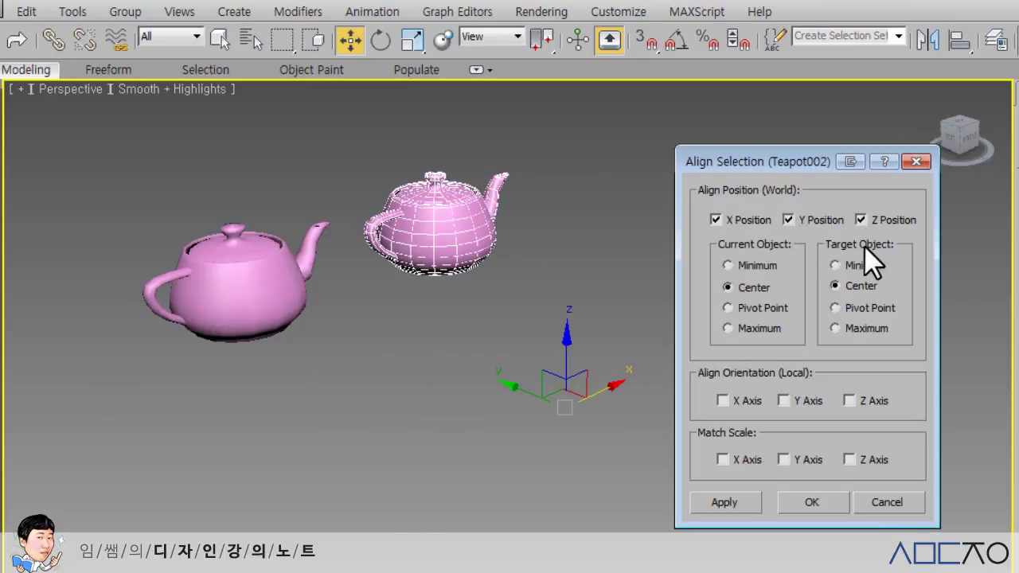
click(808, 498)
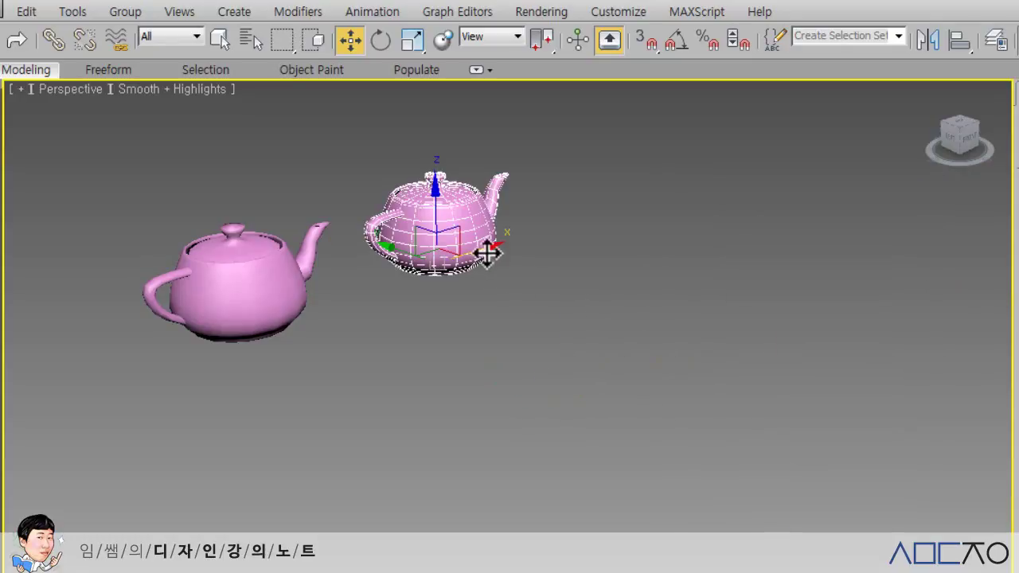
Step: Shift-drag a copy of the teapot to the upper right, giving three teapots in a row
shift+drag(477, 250, 639, 197)
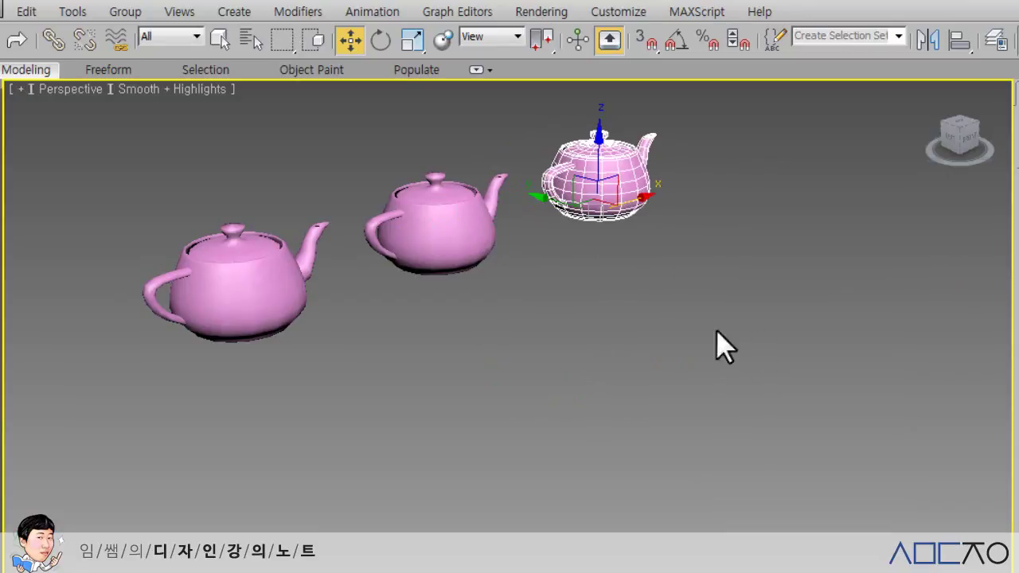
scroll(711, 386, up, 2)
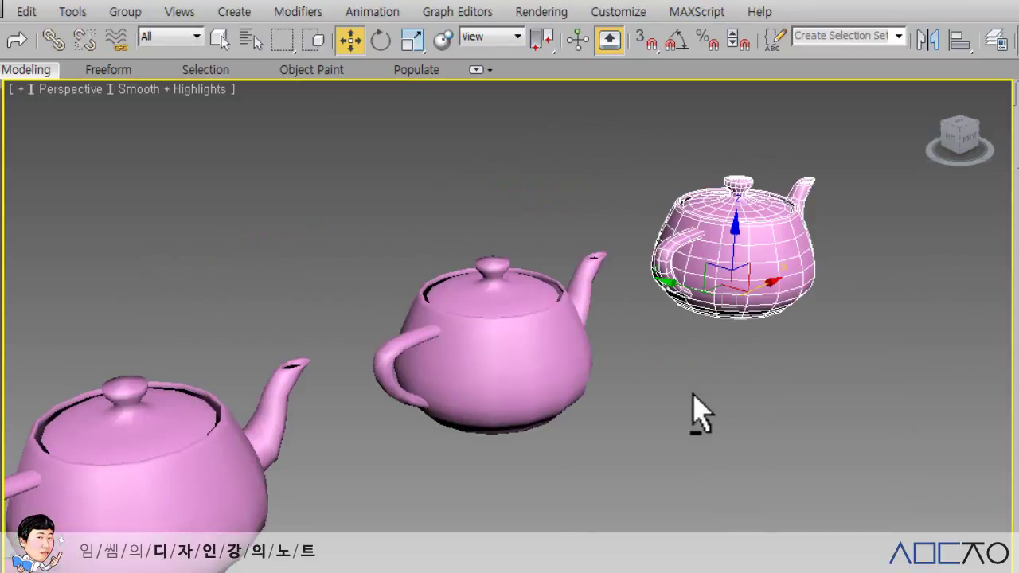
scroll(698, 412, down, 1)
mouse_move(676, 403)
middle_down()
mouse_move(734, 374)
mouse_move(666, 375)
middle_up()
scroll(734, 373, down, 3)
scroll(669, 383, up, 3)
scroll(665, 376, down, 3)
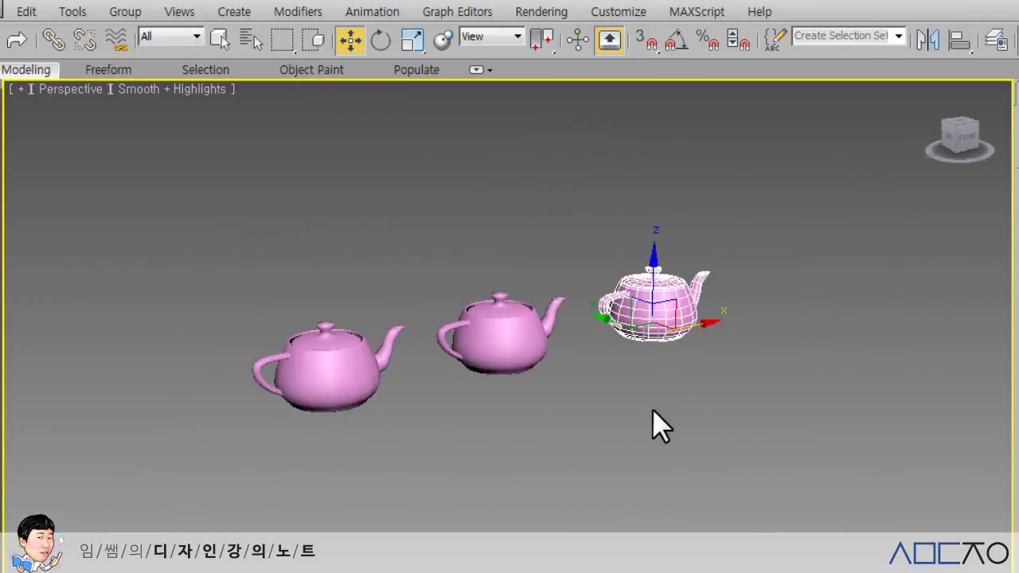
click(655, 410)
click(960, 45)
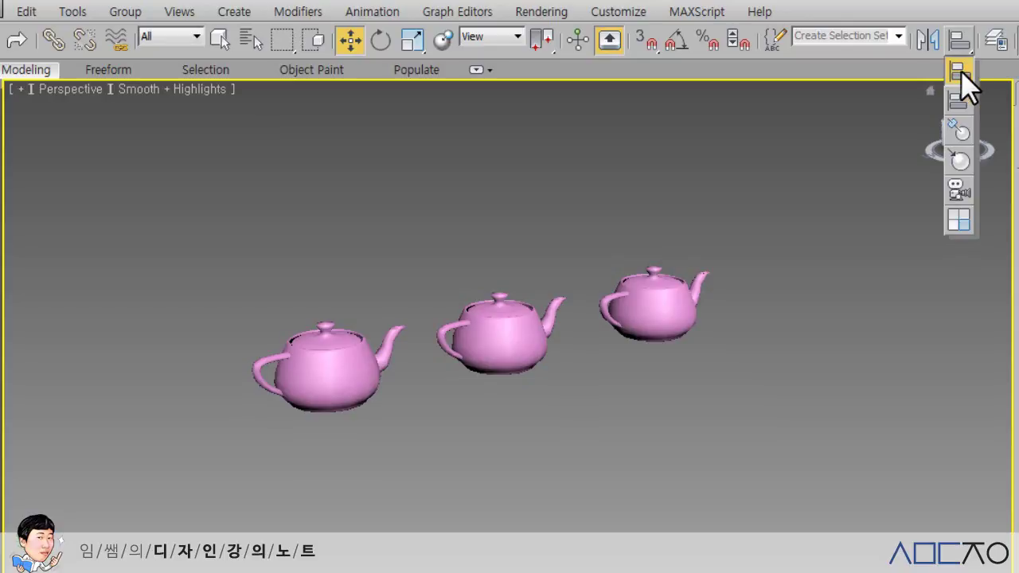
Step: Reset 3ds Max to an empty untitled scene, discarding the teapot scene without saving
click(960, 227)
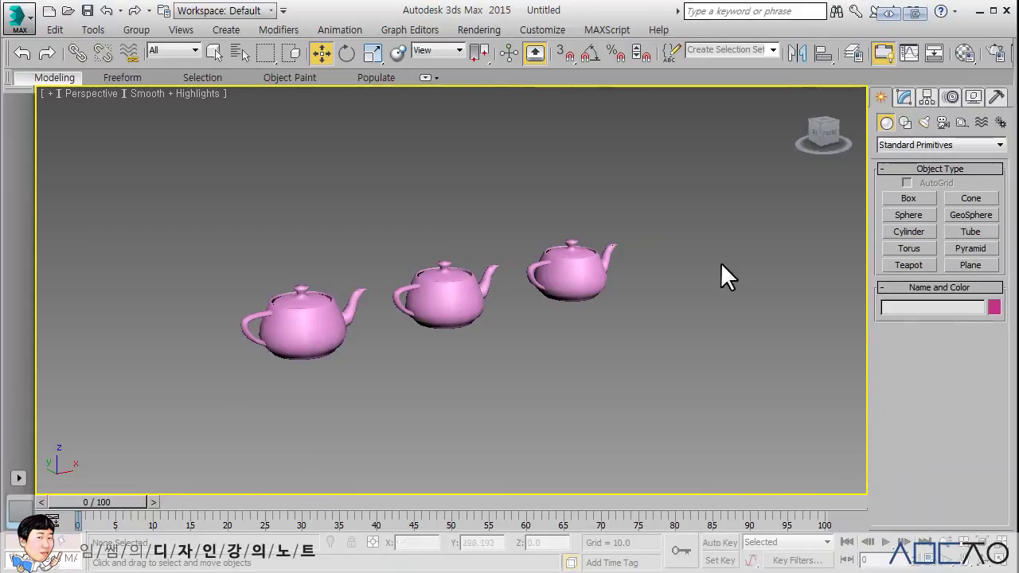
click(21, 20)
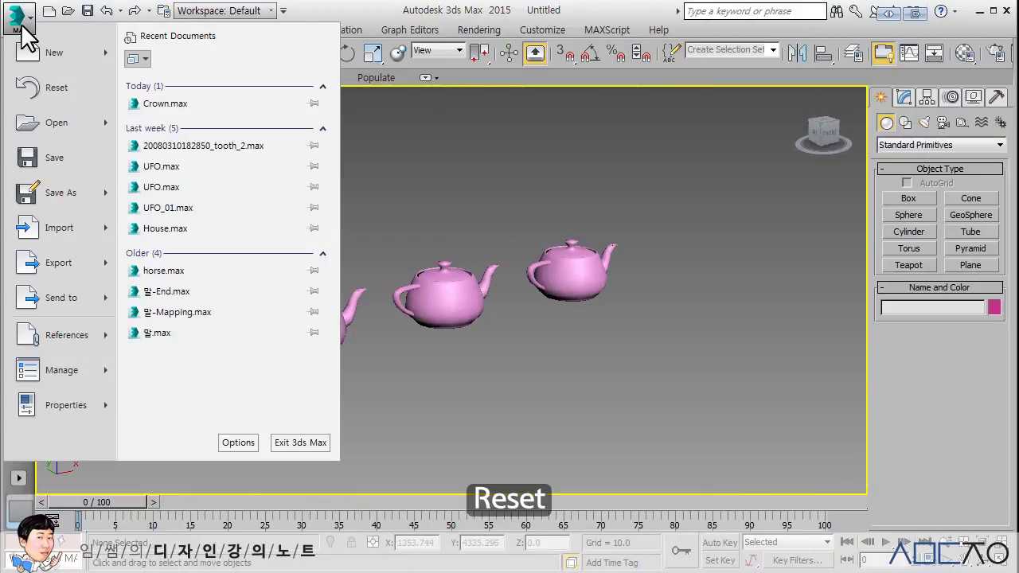
click(57, 92)
click(522, 323)
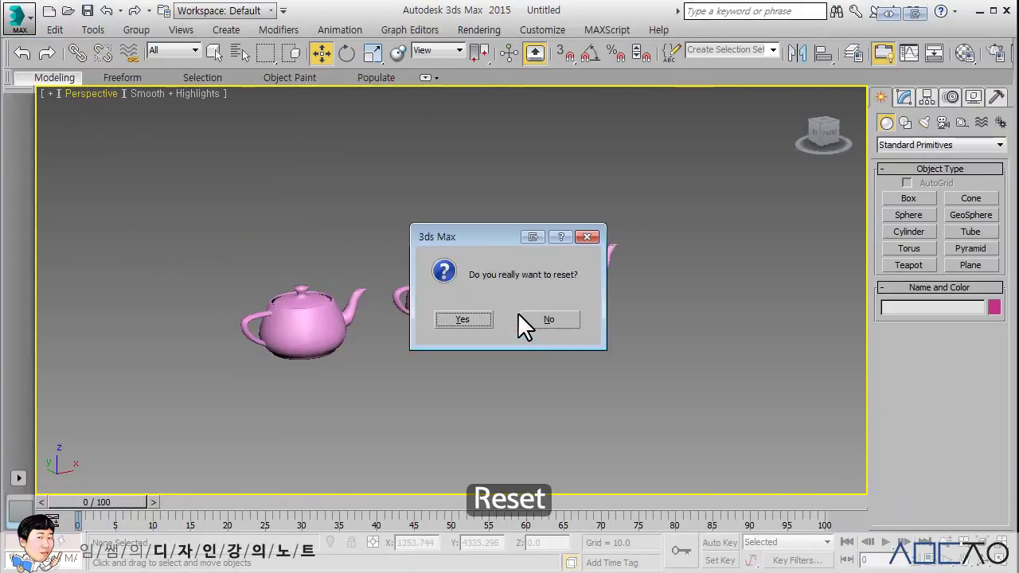
click(477, 314)
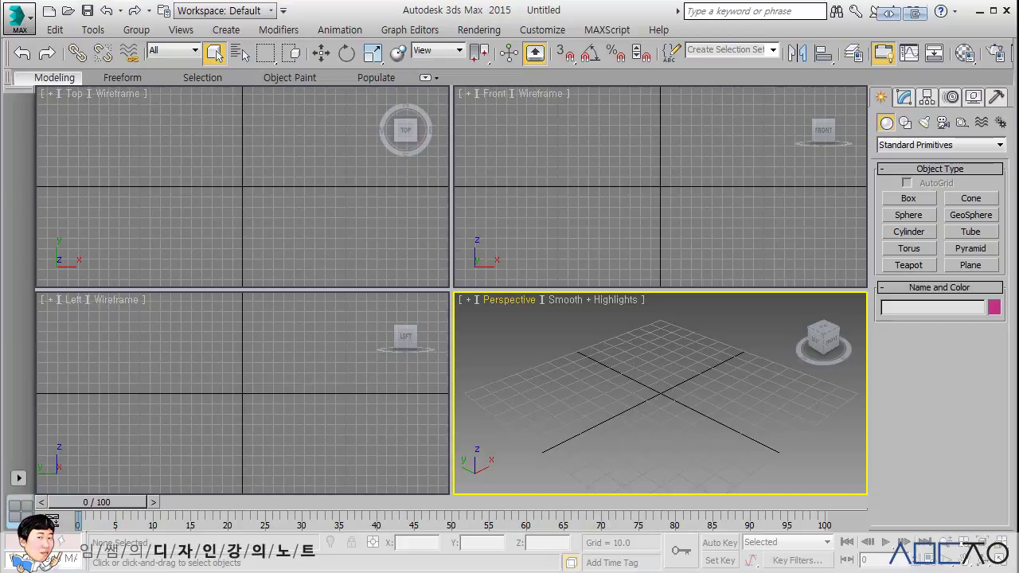
Step: Draw a box in the Top view and move it to the world origin (0, 0, 0)
click(908, 198)
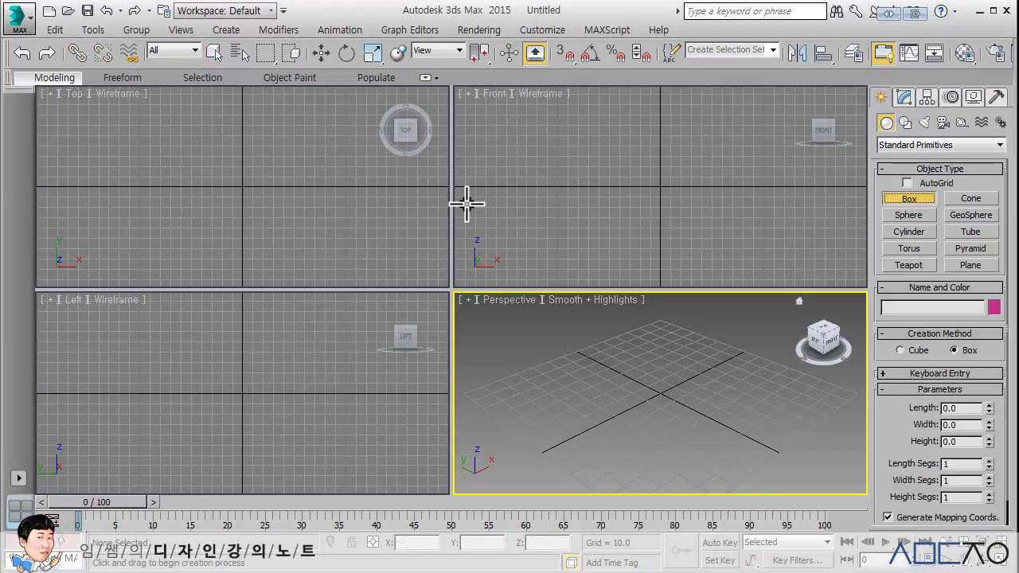
drag(209, 165, 280, 221)
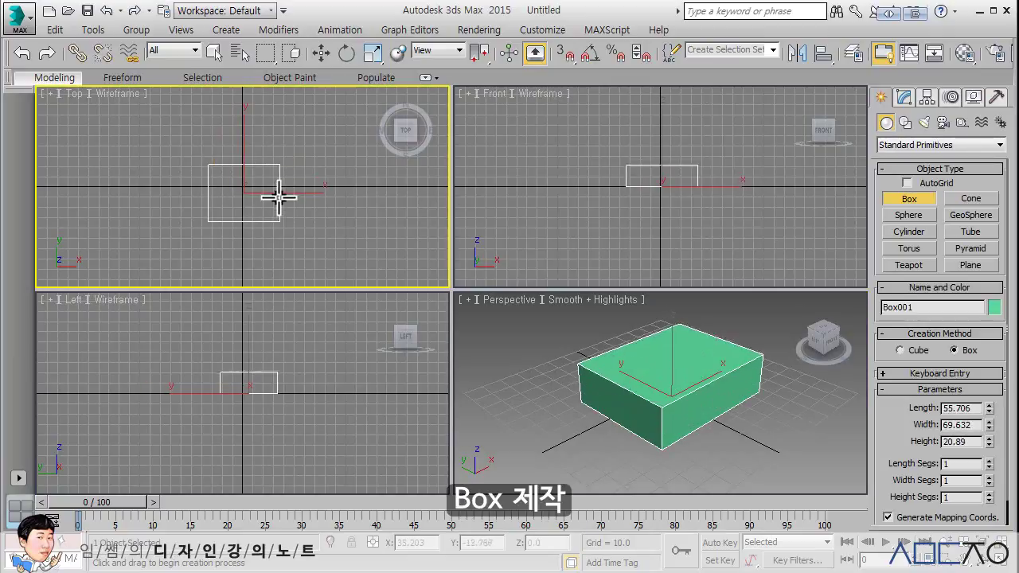
click(321, 53)
right_click(443, 542)
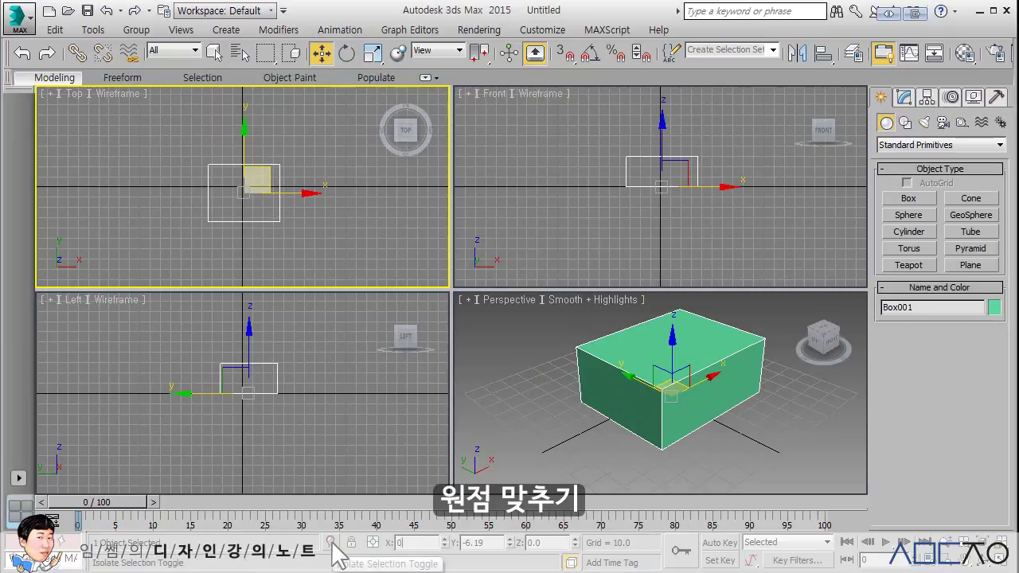
key(Tab)
text(0)
key(Tab)
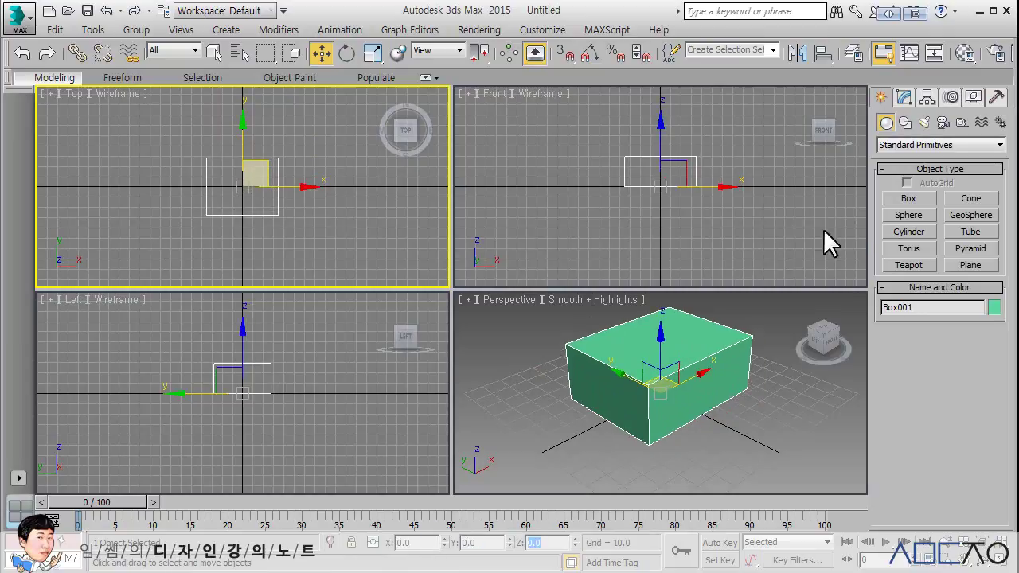
Step: Draw a pink sphere of radius 15.666 beside the box and zero its X and Y position
click(916, 217)
drag(315, 216, 322, 194)
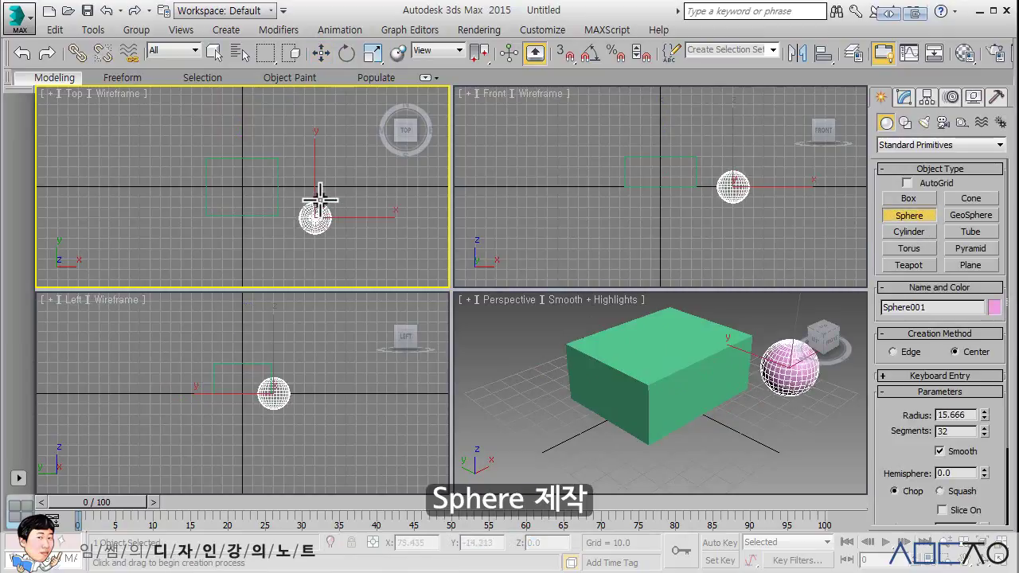
click(322, 53)
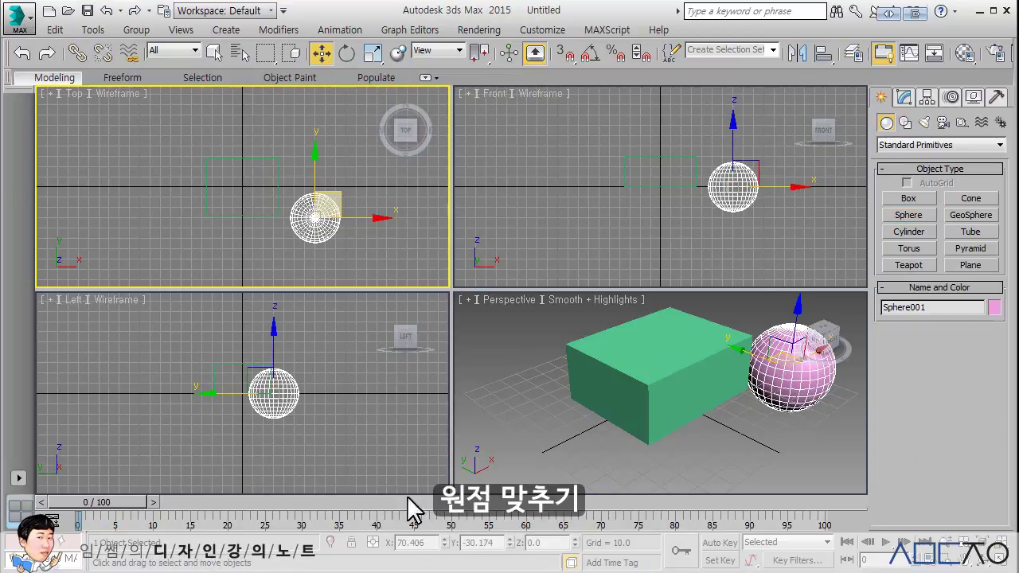
double_click(427, 543)
text(0)
key(Tab)
text(0)
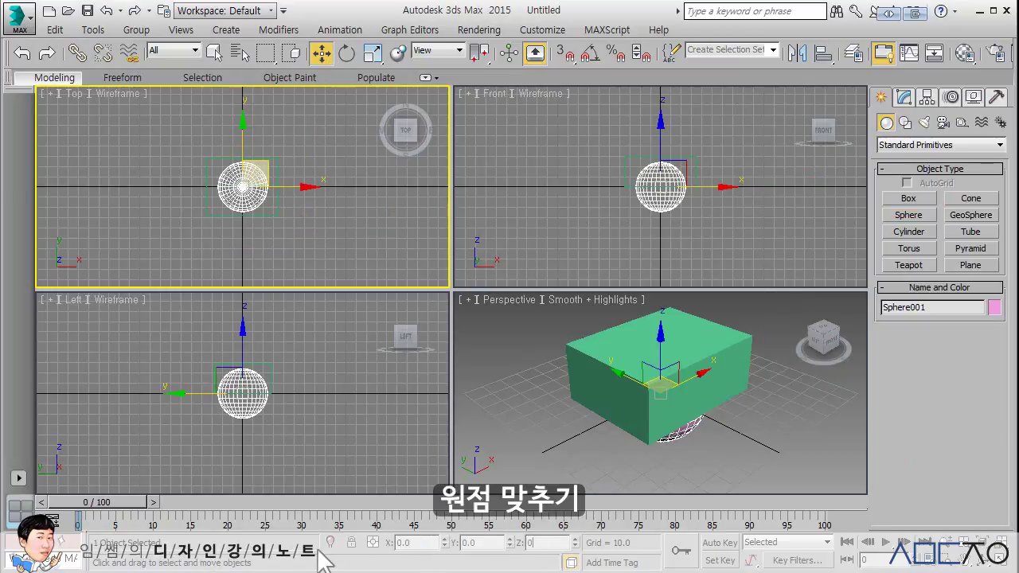
key(Tab)
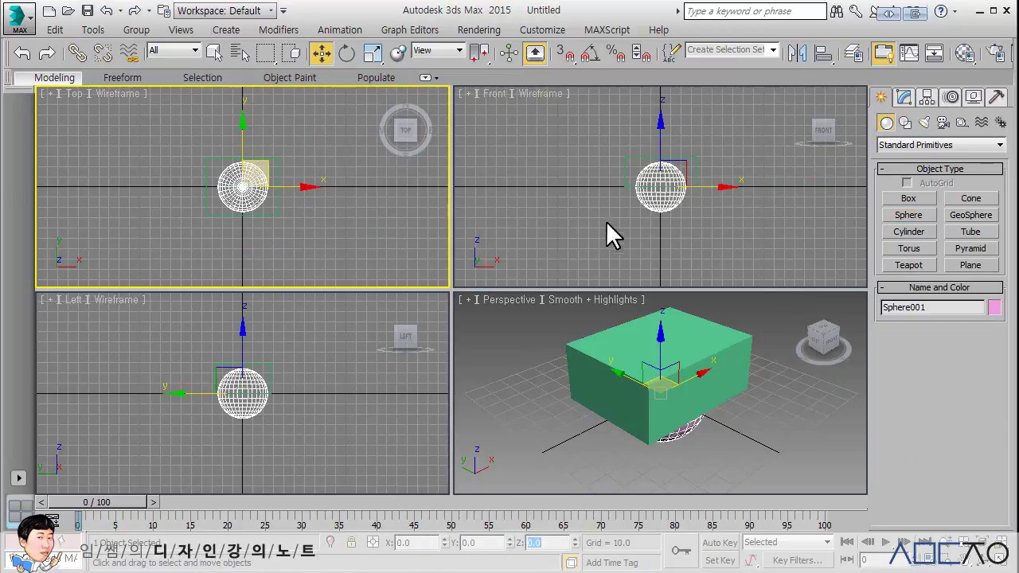
Step: Lift the sphere to Z 30.967 in the Front view so its upper half domes above the box
right_click(620, 132)
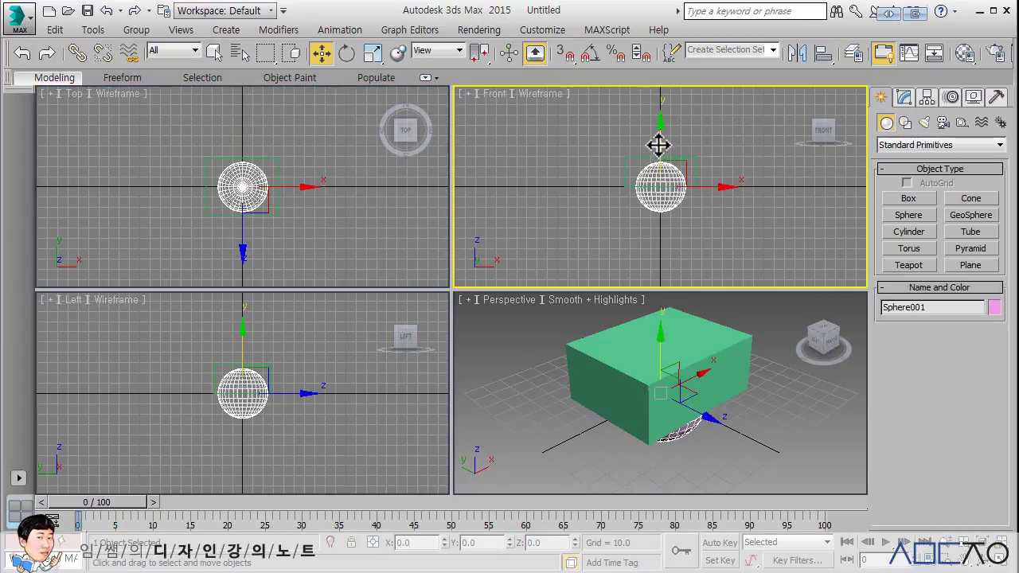
drag(657, 146, 656, 118)
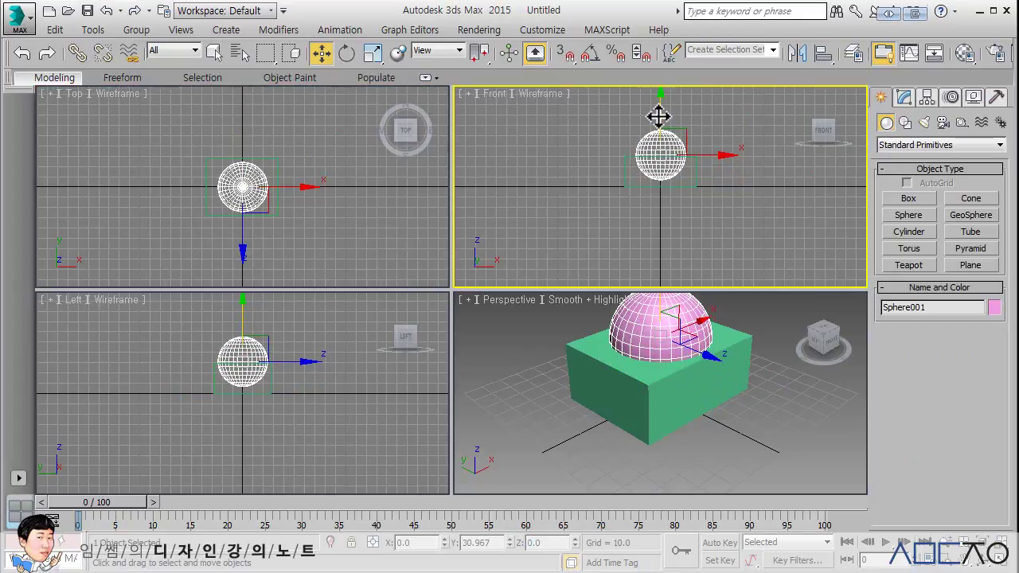
middle_drag(290, 215, 223, 216)
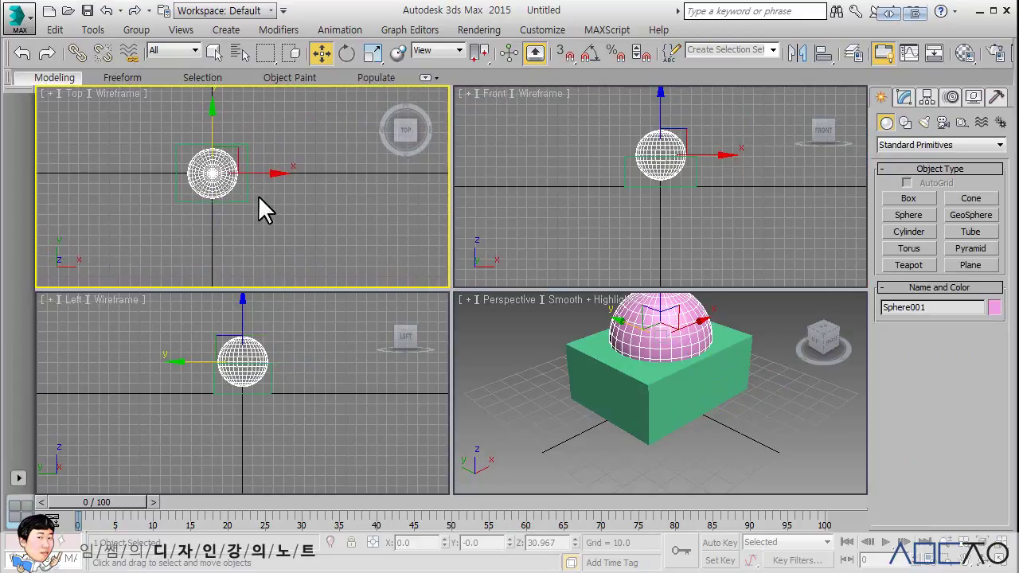
Step: Shift-drag two independent copies of the box-and-sphere pair to the right, then maximize the Perspective view
drag(146, 174, 148, 177)
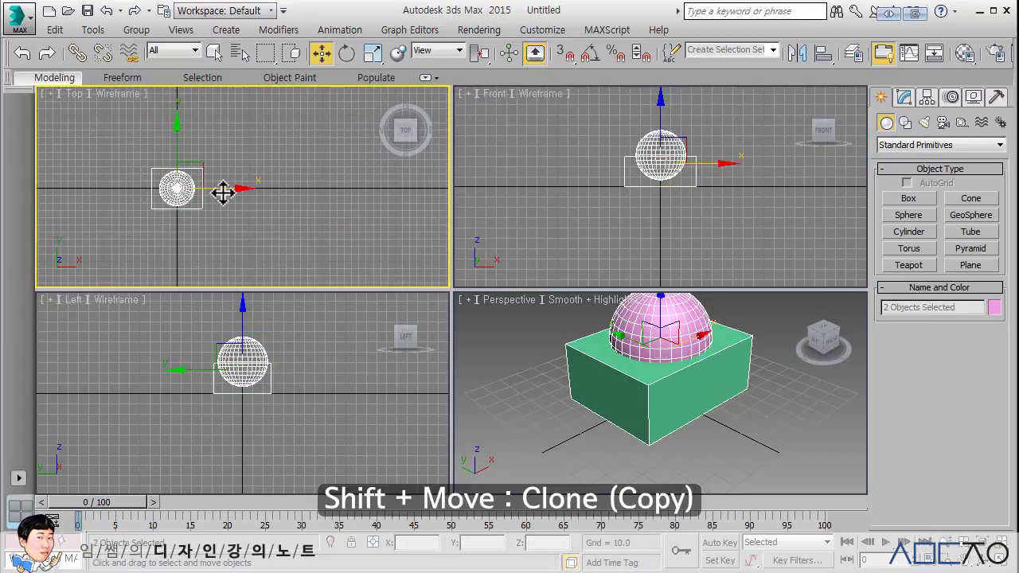
shift+drag(223, 191, 288, 191)
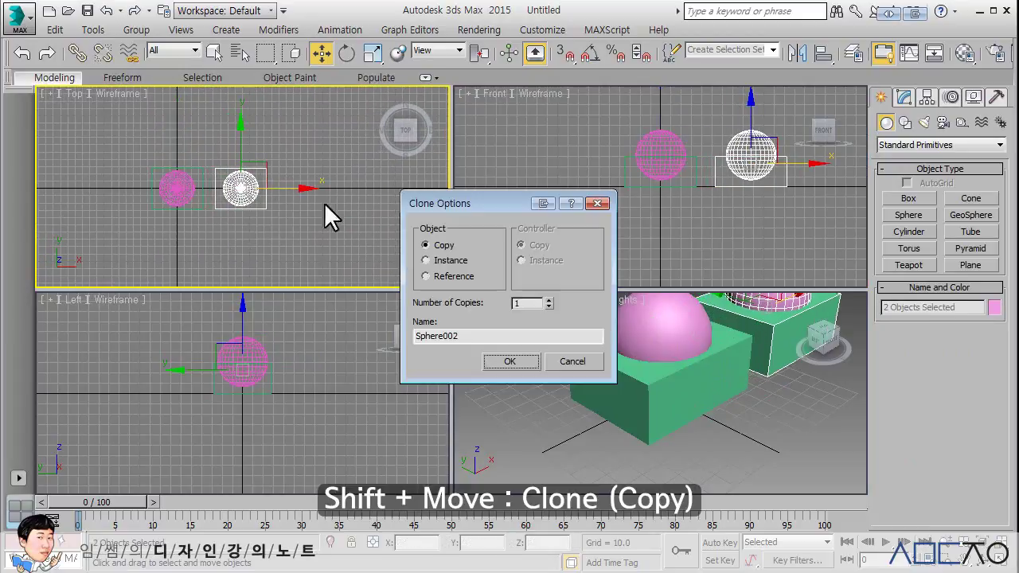
click(502, 357)
shift+drag(289, 184, 352, 187)
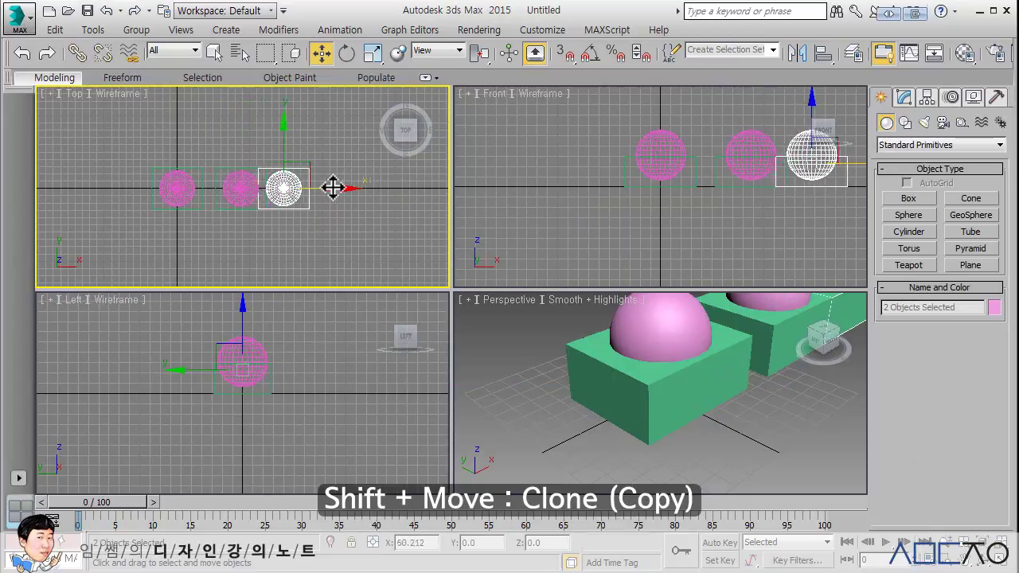
click(511, 363)
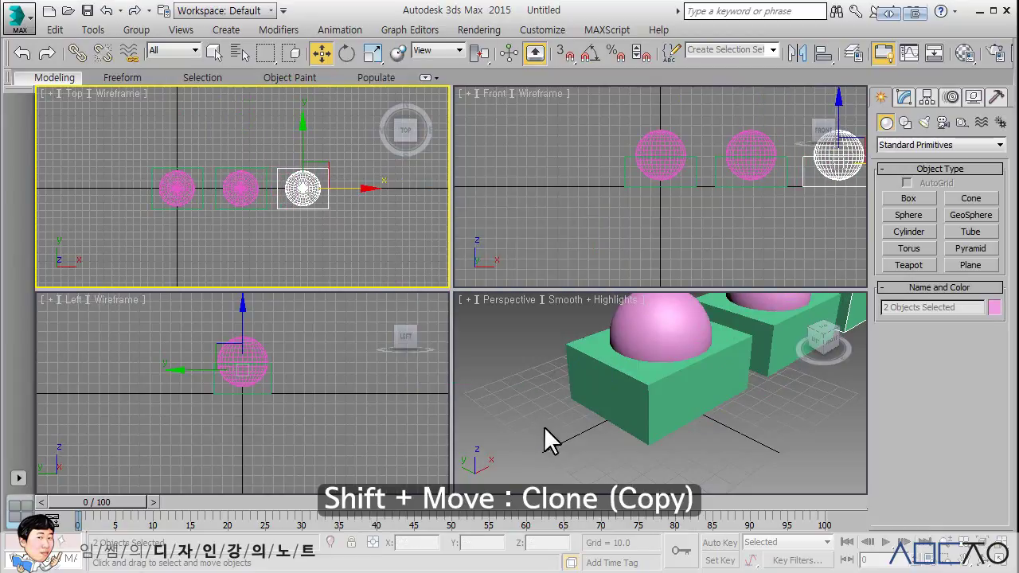
scroll(518, 428, down, 3)
mouse_move(552, 409)
middle_down()
mouse_move(539, 416)
mouse_move(557, 421)
middle_up()
key(alt+w)
Step: Hide the grid, deselect, recenter the three pairs, and turn on Edged Faces display
key(g)
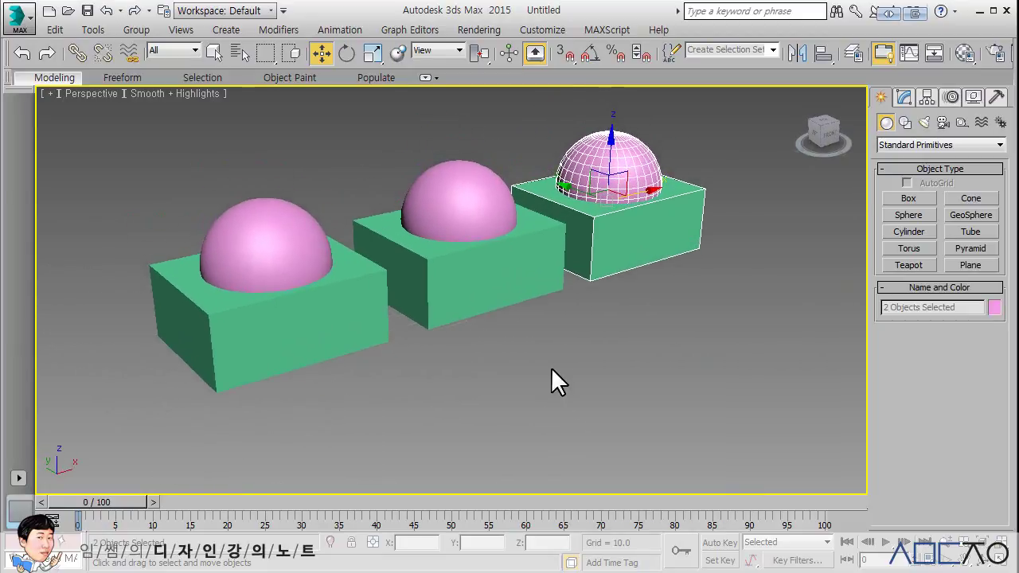
mouse_move(551, 367)
middle_down()
mouse_move(571, 388)
mouse_move(610, 316)
middle_up()
click(581, 379)
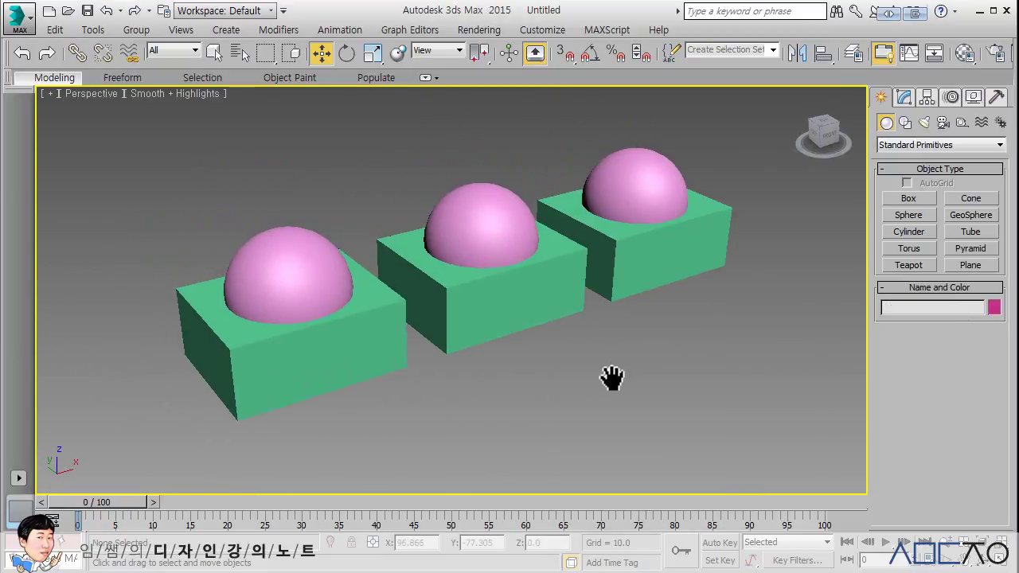
scroll(610, 390, down, 3)
mouse_move(594, 368)
middle_down()
mouse_move(560, 348)
mouse_move(579, 369)
middle_up()
scroll(559, 348, up, 2)
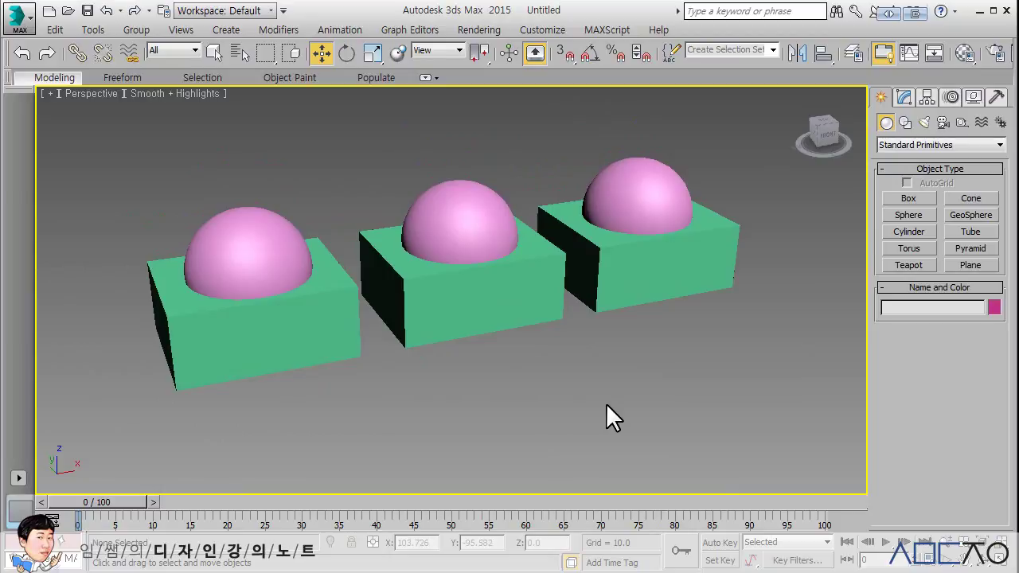
key(F4)
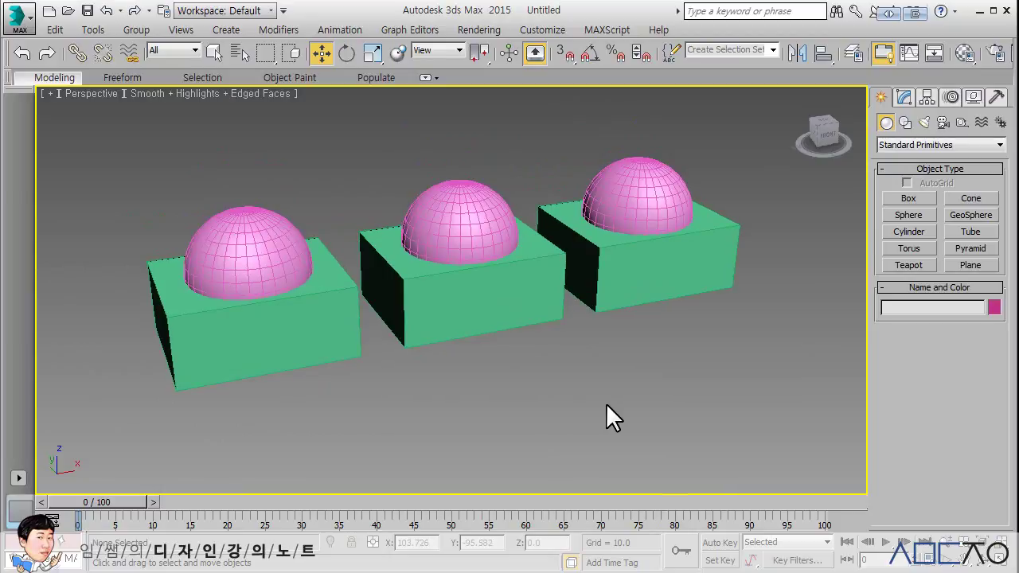
Step: In the Command Panel's Create > Geometry tab, switch the category to Compound Objects
click(904, 97)
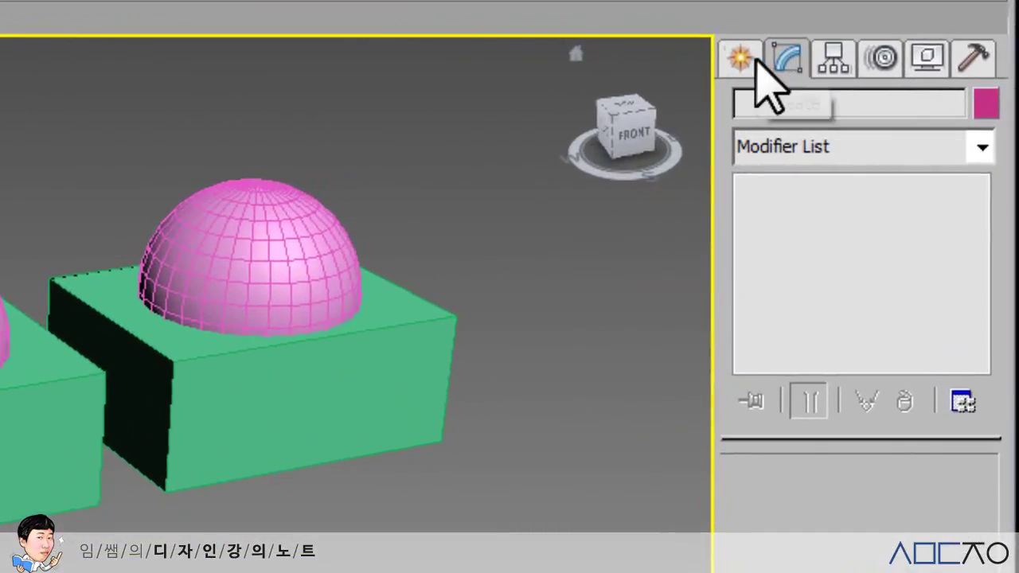
click(745, 64)
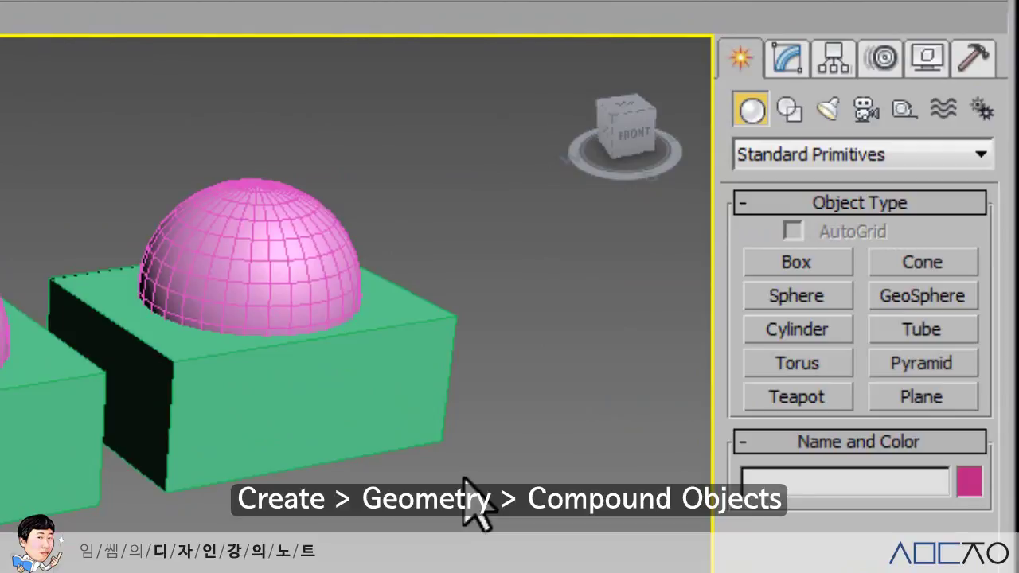
click(762, 157)
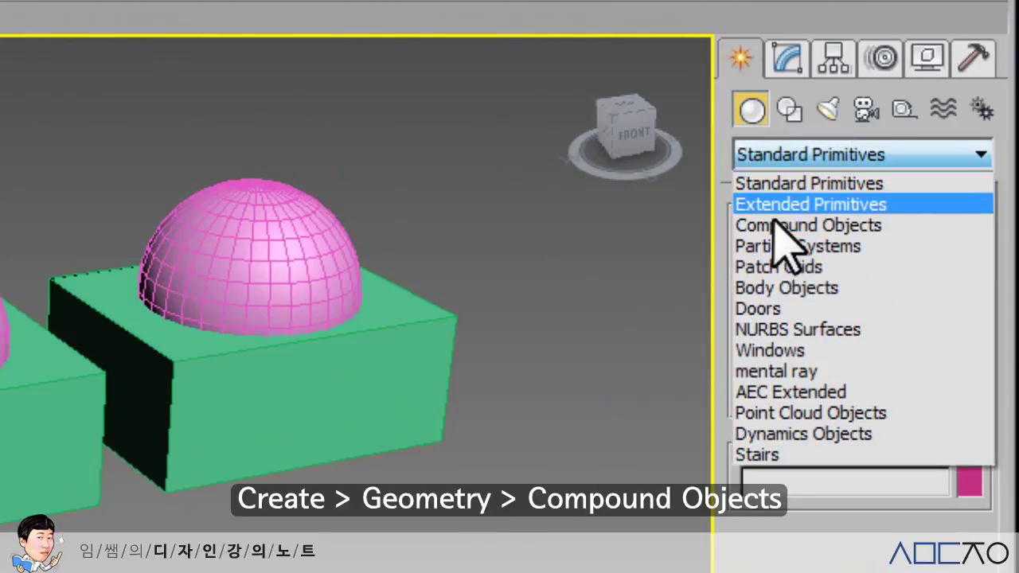
click(773, 226)
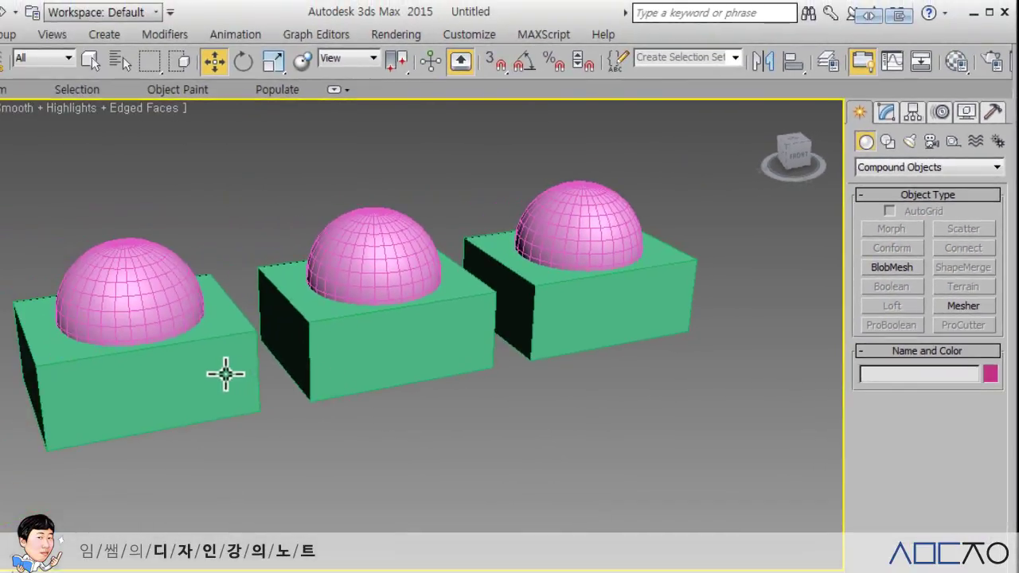
Step: Apply ProBoolean Union to the left box, picking its pink dome as the operand
click(225, 374)
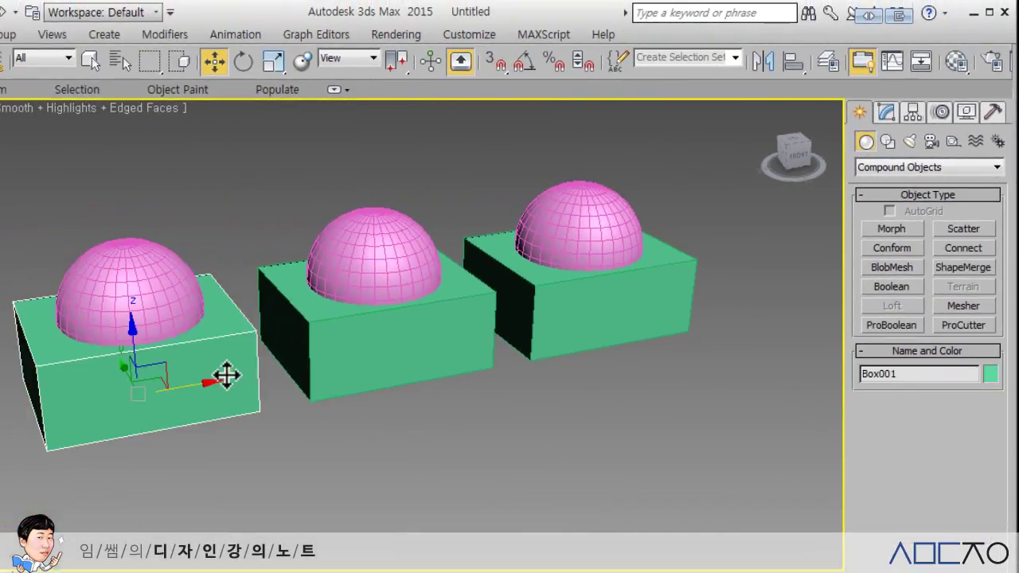
click(883, 326)
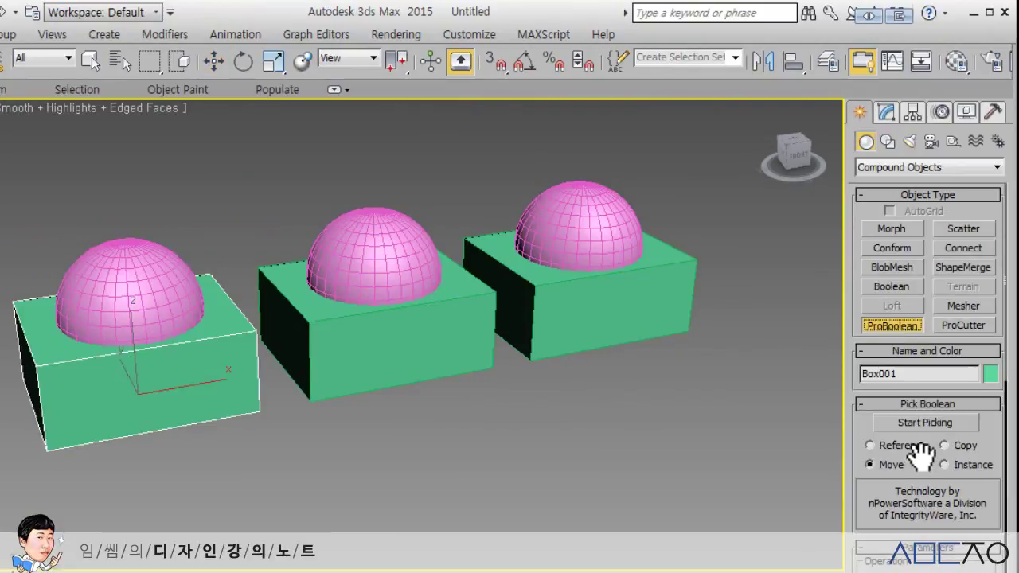
scroll(917, 466, down, 2)
scroll(915, 446, down, 3)
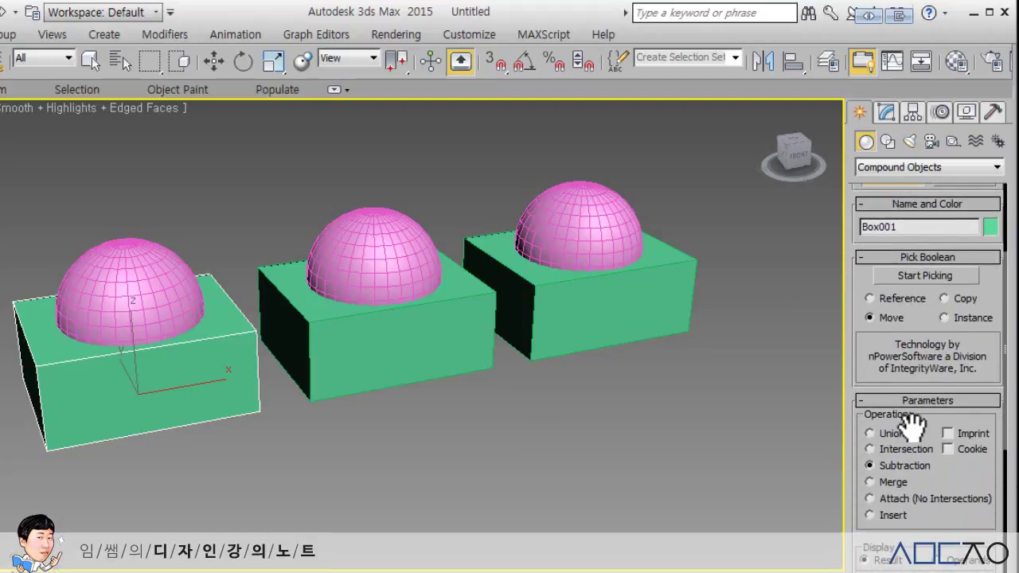
click(905, 467)
click(916, 275)
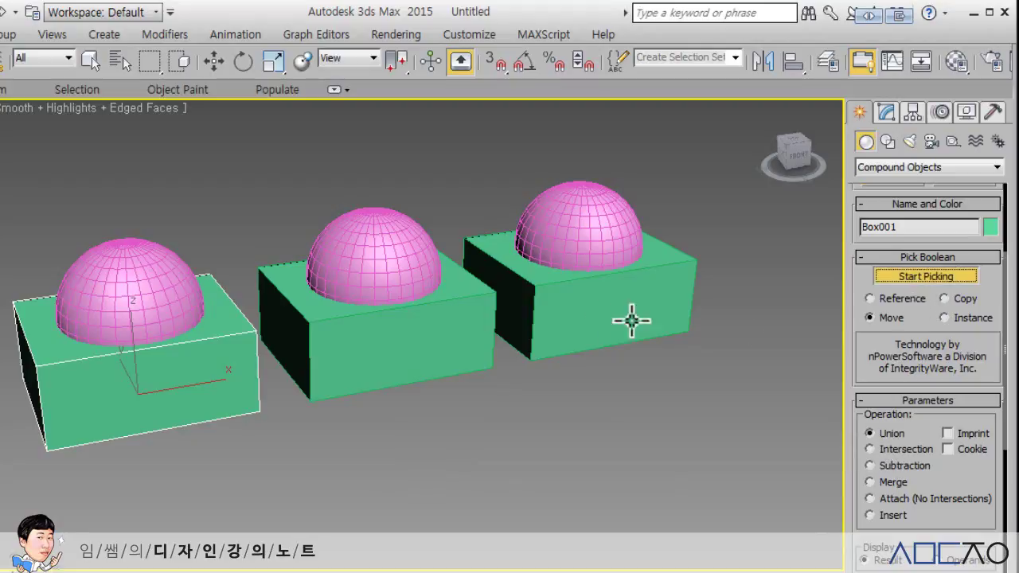
click(146, 279)
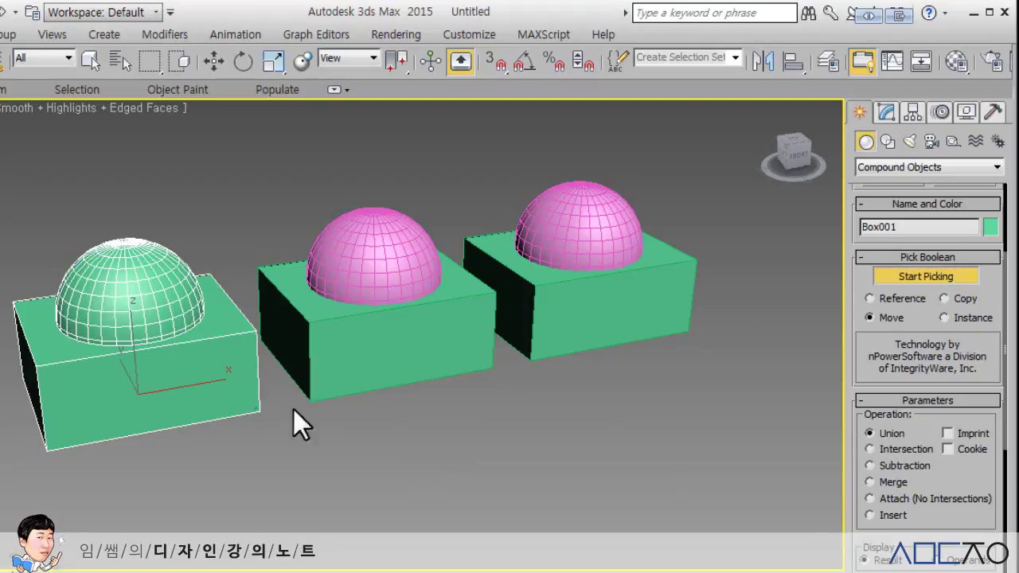
click(891, 282)
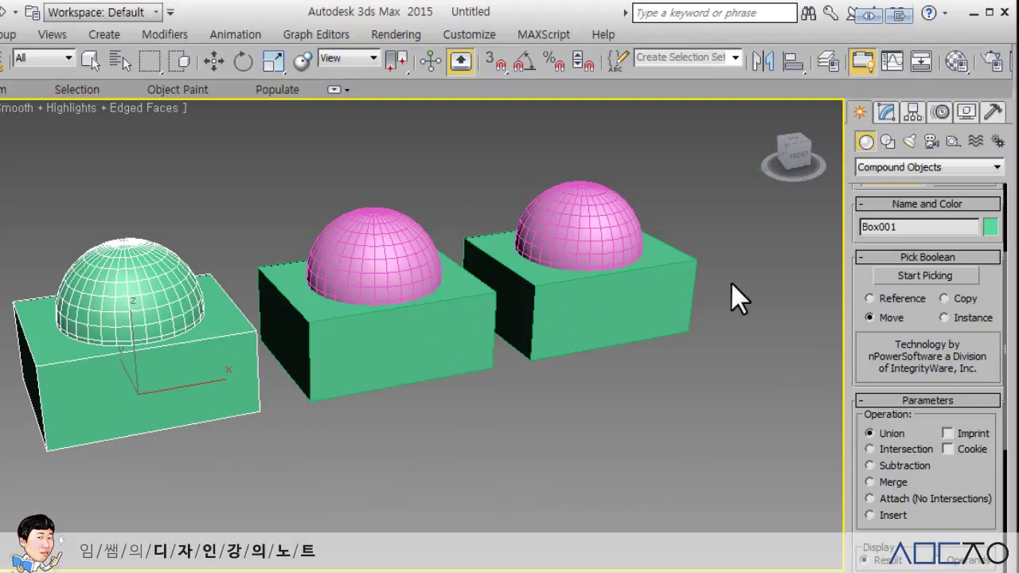
click(214, 60)
click(352, 316)
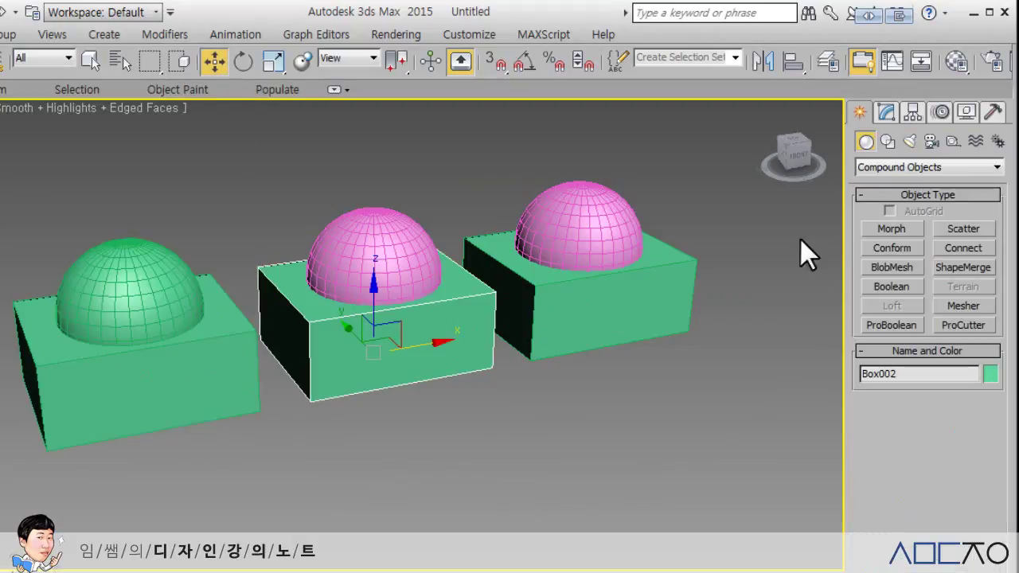
Step: Apply ProBoolean Intersection to the middle box with its pink dome, leaving a green hemispherical bowl
click(897, 327)
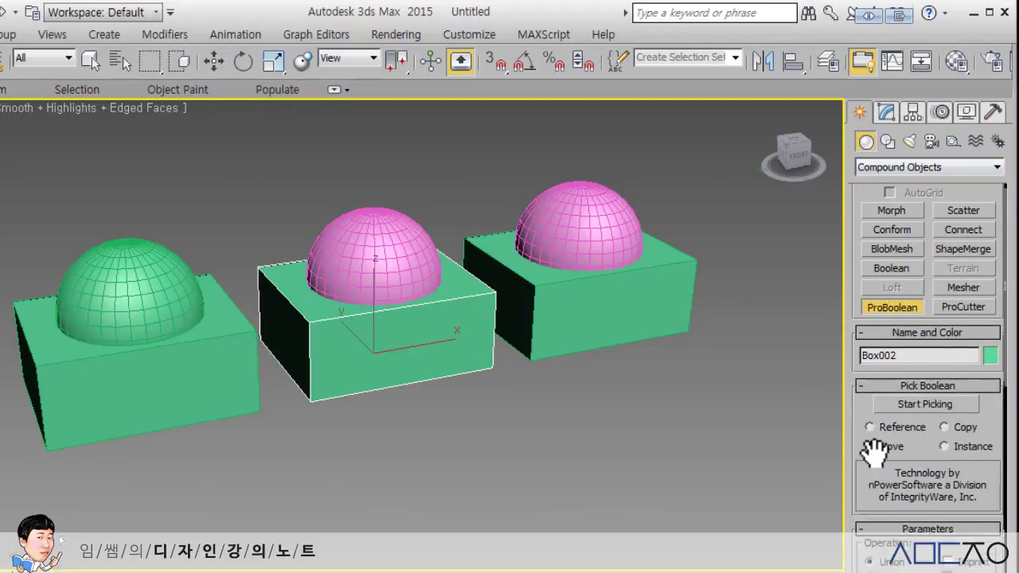
drag(878, 488, 871, 346)
click(891, 452)
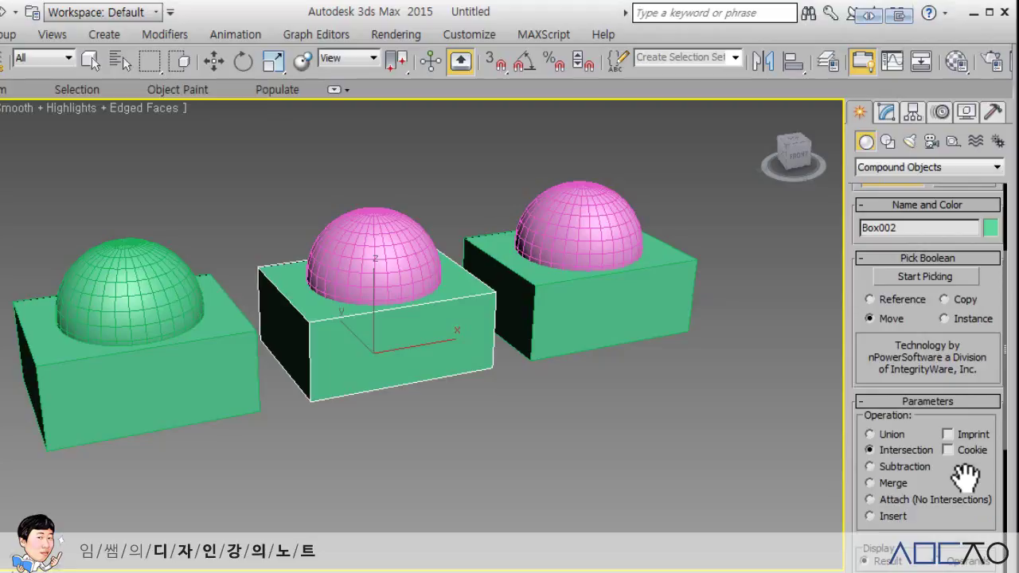
click(911, 279)
click(360, 267)
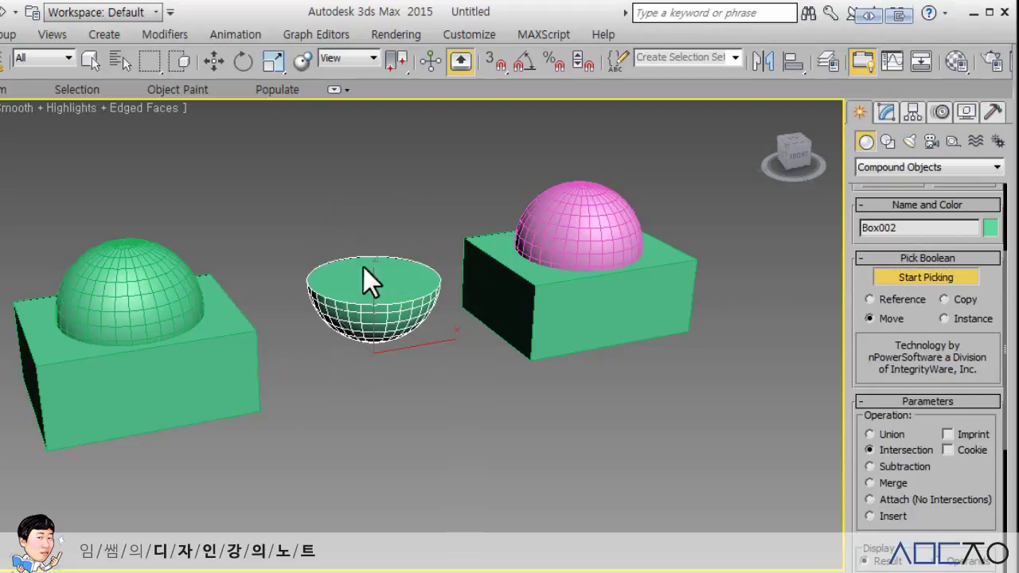
click(892, 281)
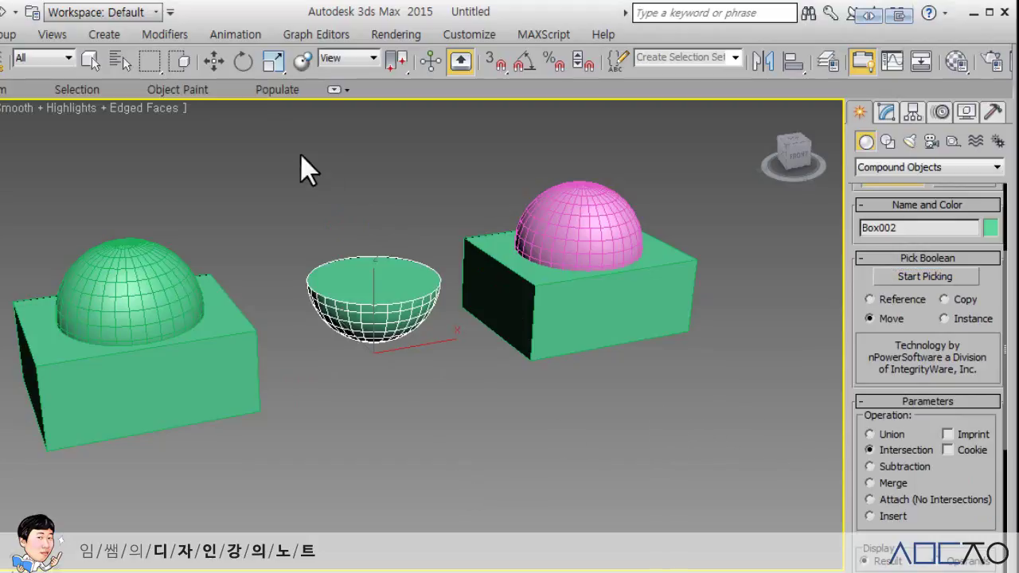
click(213, 61)
Step: Apply ProBoolean Subtraction to the right box with its pink dome, carving a hemispherical cavity
click(502, 319)
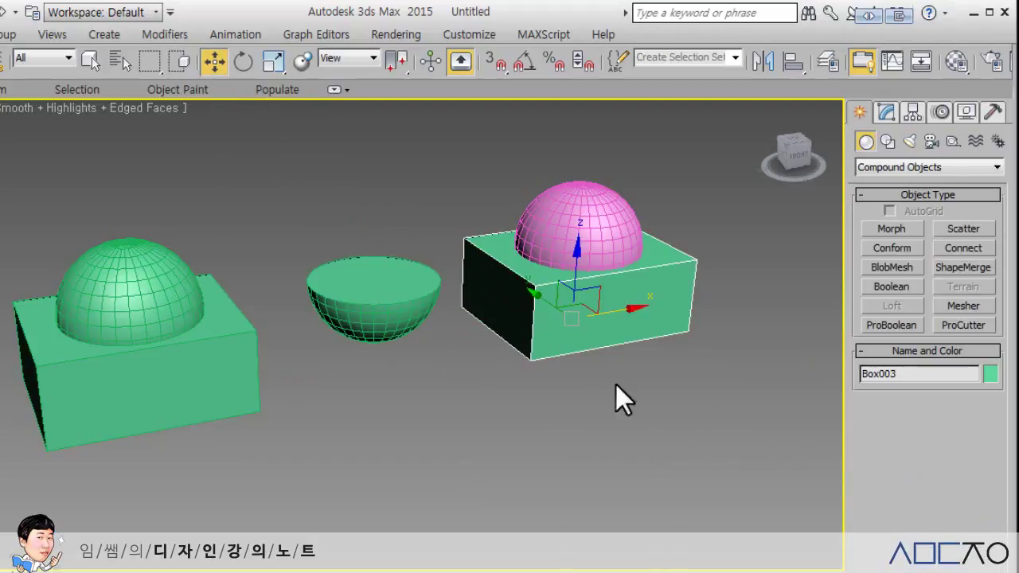
click(892, 324)
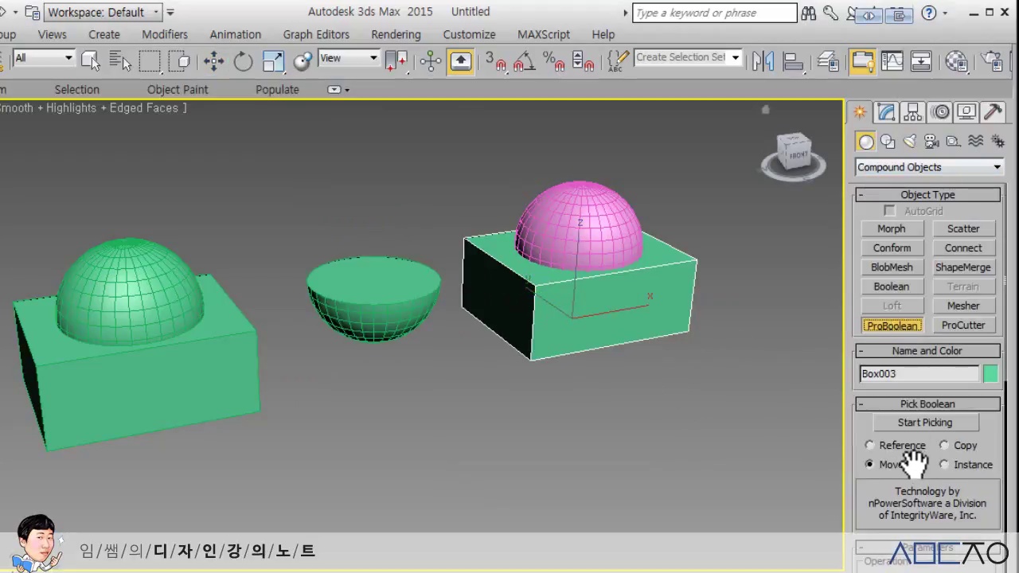
drag(913, 462, 912, 305)
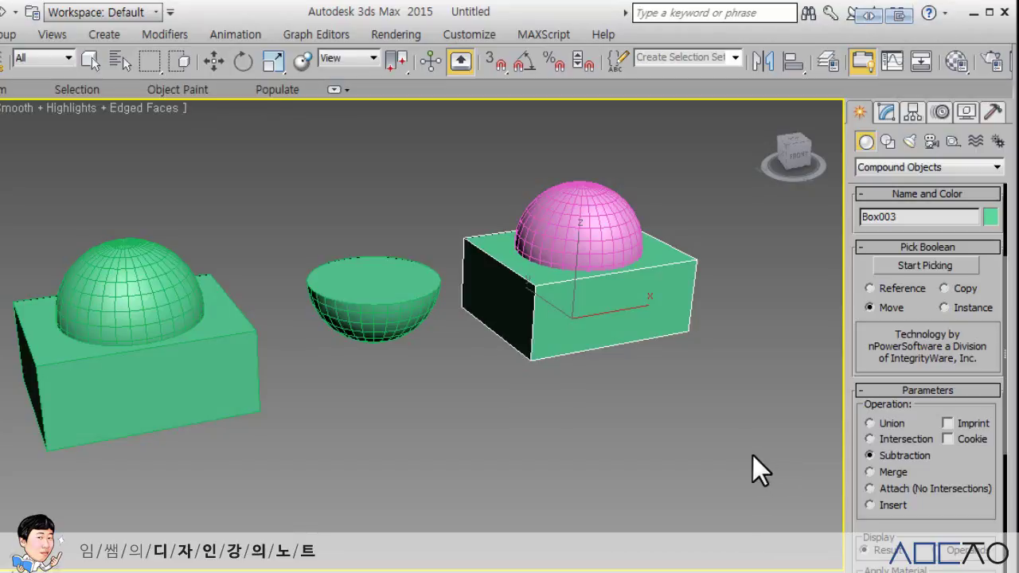
click(938, 267)
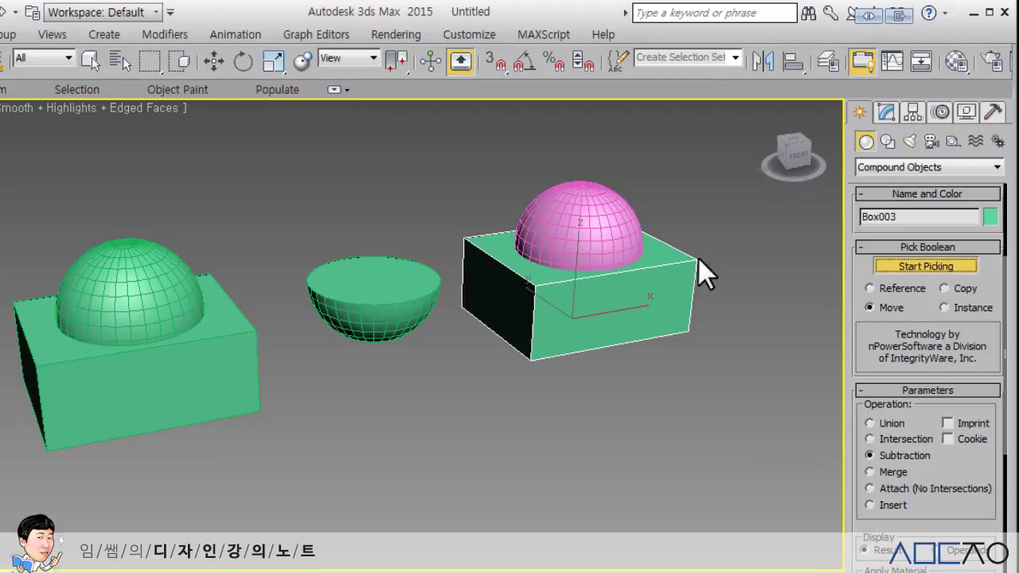
click(550, 222)
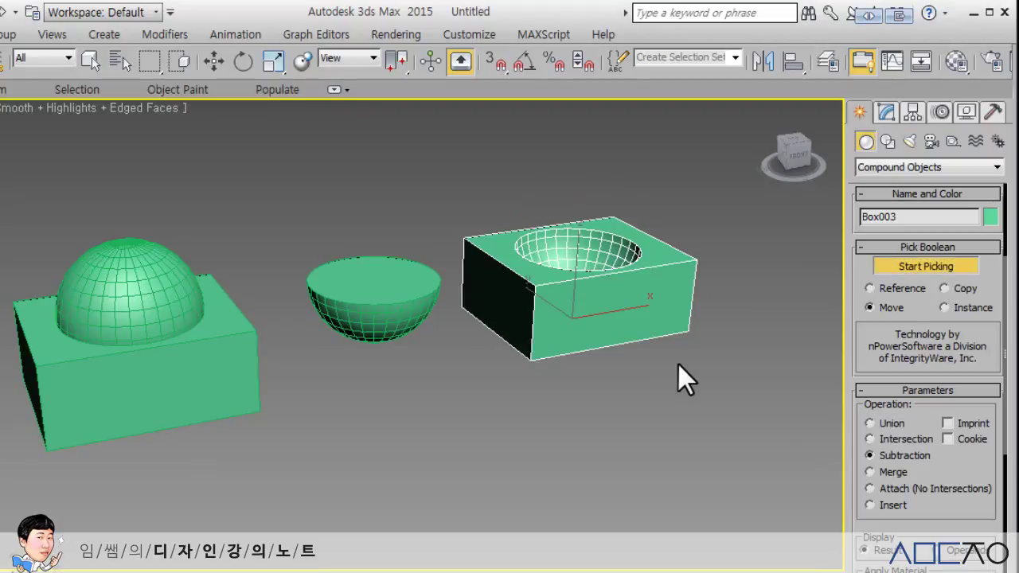
click(893, 268)
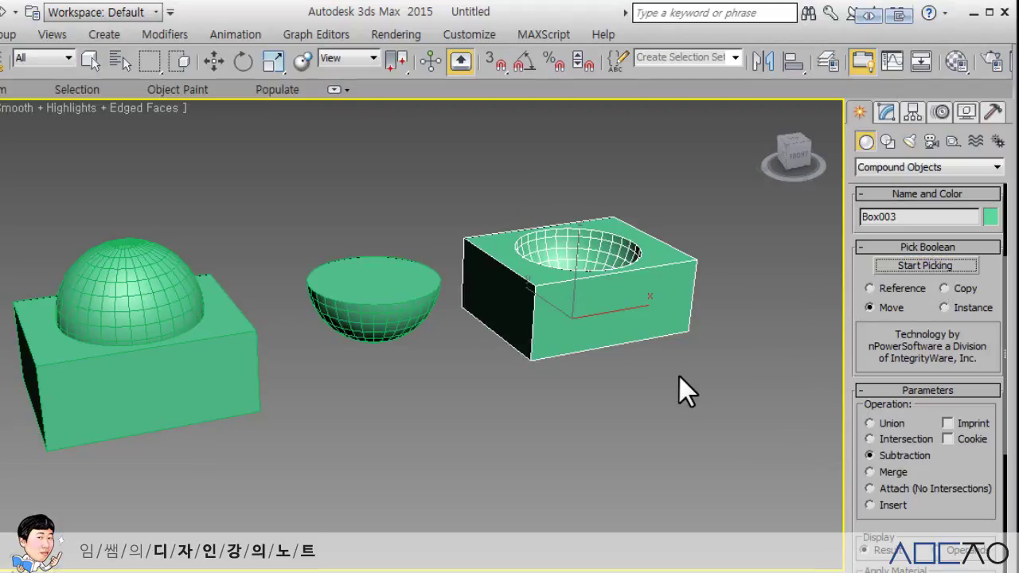